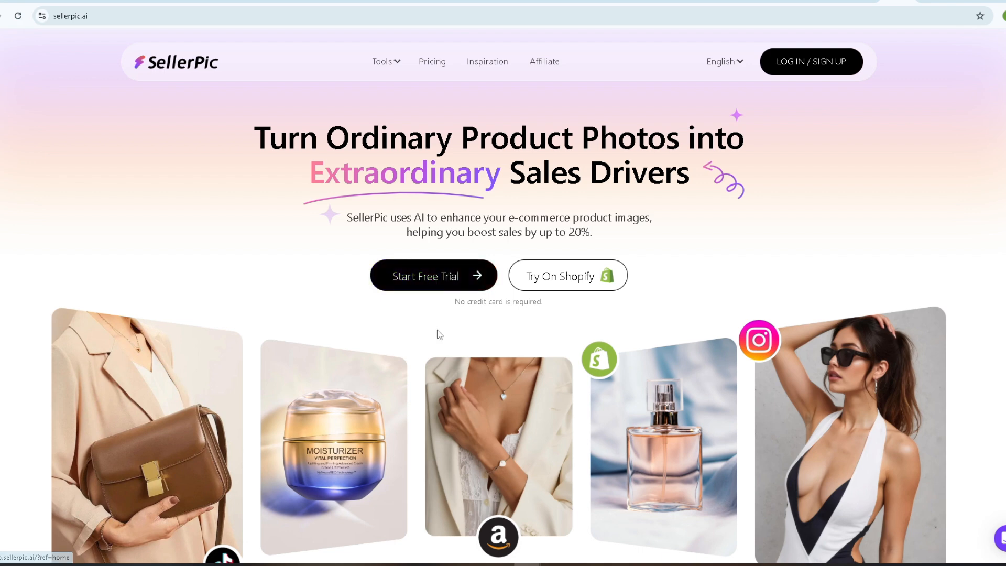
Start the free trial, sign in with the Google account and dismiss the onboarding form.
{"action": "scroll", "coordinate": [503, 294], "scroll_direction": "down", "scroll_amount": 8}
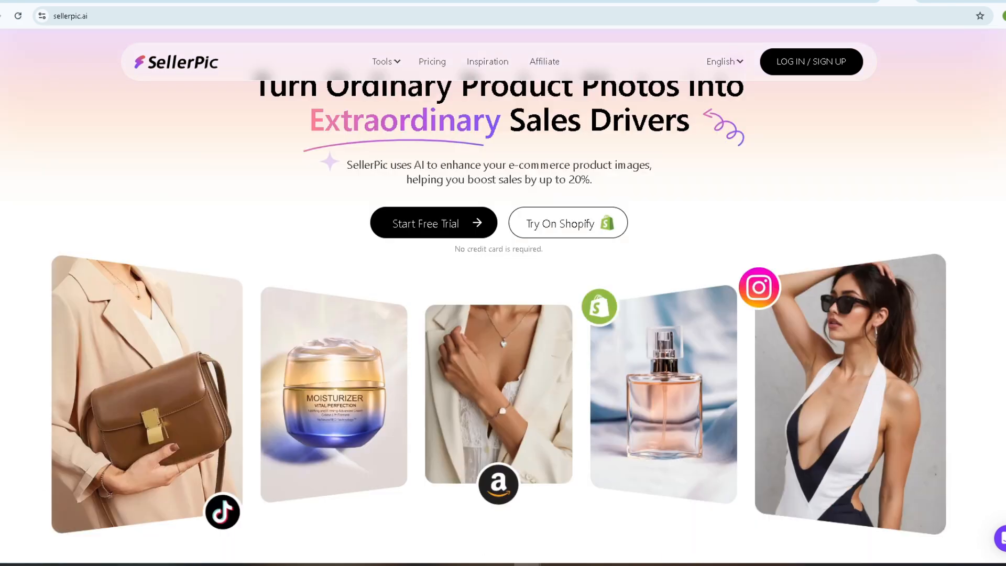
{"action": "scroll", "coordinate": [503, 293], "scroll_direction": "up", "scroll_amount": 8}
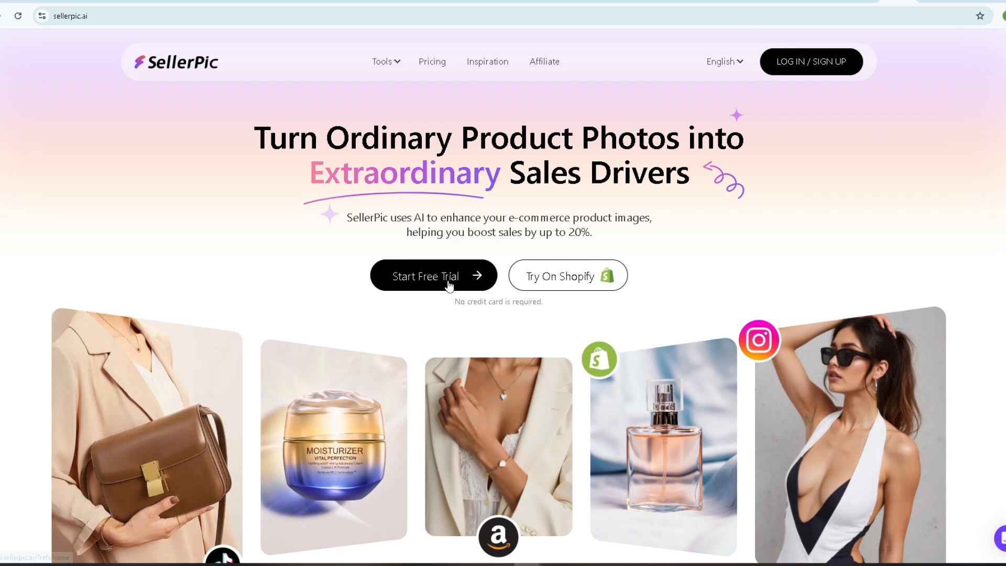
{"action": "left_click", "coordinate": [447, 283]}
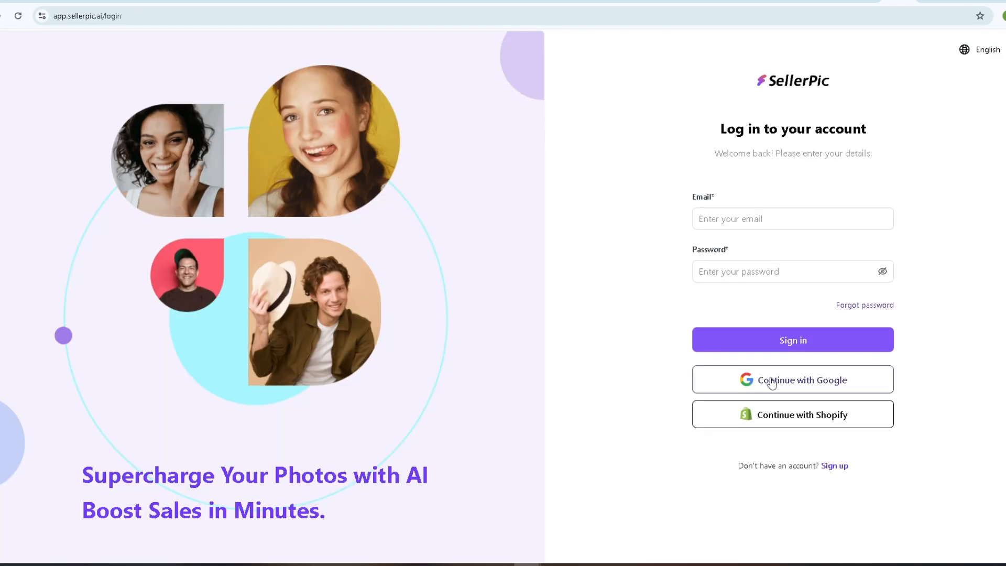
{"action": "left_click", "coordinate": [771, 383]}
{"action": "left_click", "coordinate": [479, 309]}
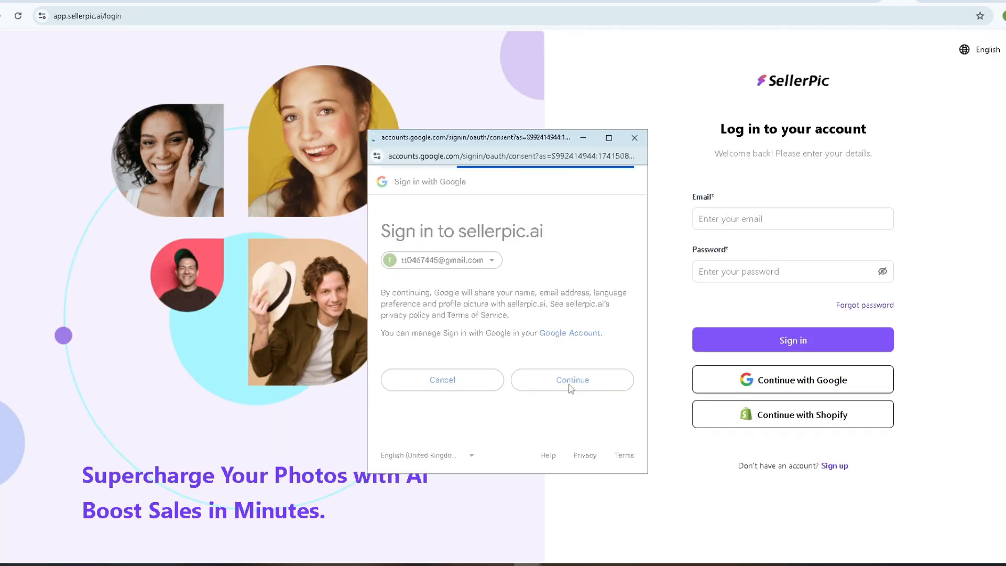
{"action": "left_click", "coordinate": [571, 385]}
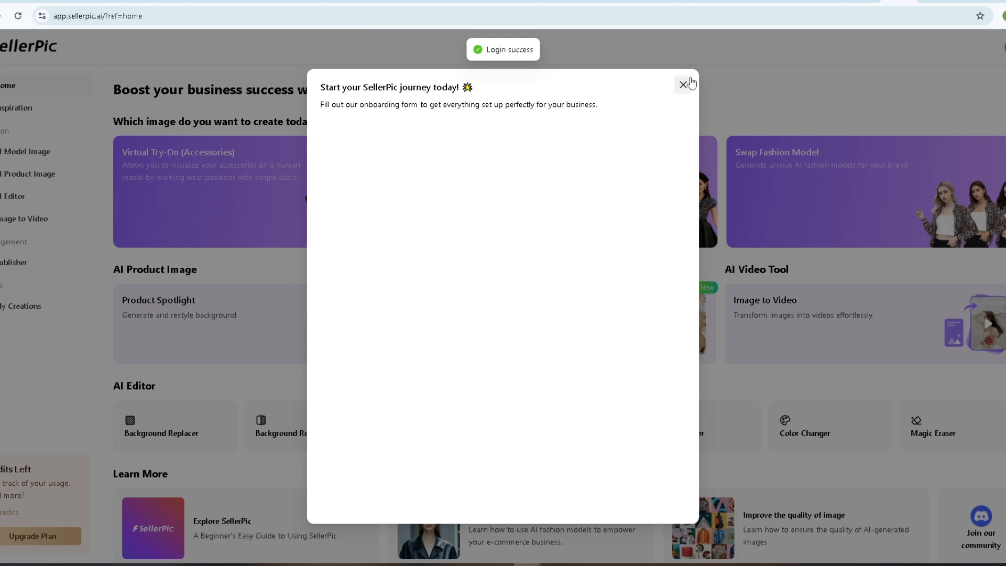
{"action": "left_click", "coordinate": [681, 85]}
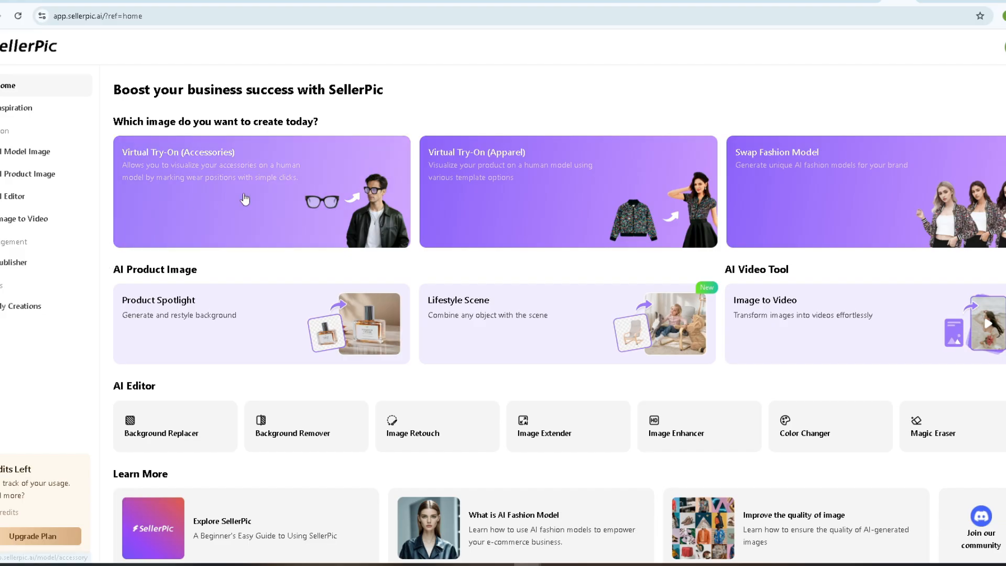
Open Virtual Try-On (Accessories), upload the handbag image from the device and dismiss the tips.
{"action": "left_click", "coordinate": [244, 199]}
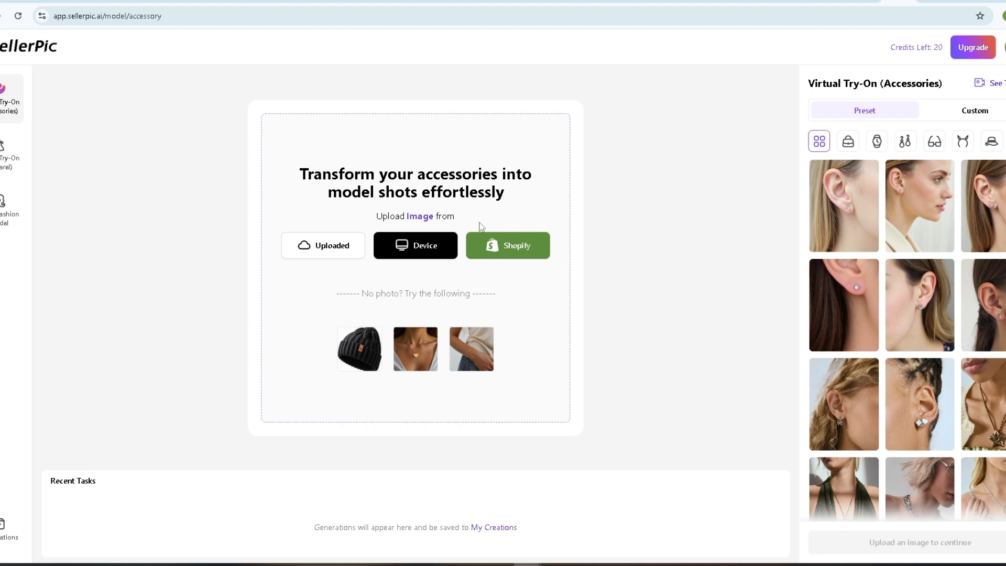
{"action": "left_click", "coordinate": [414, 246]}
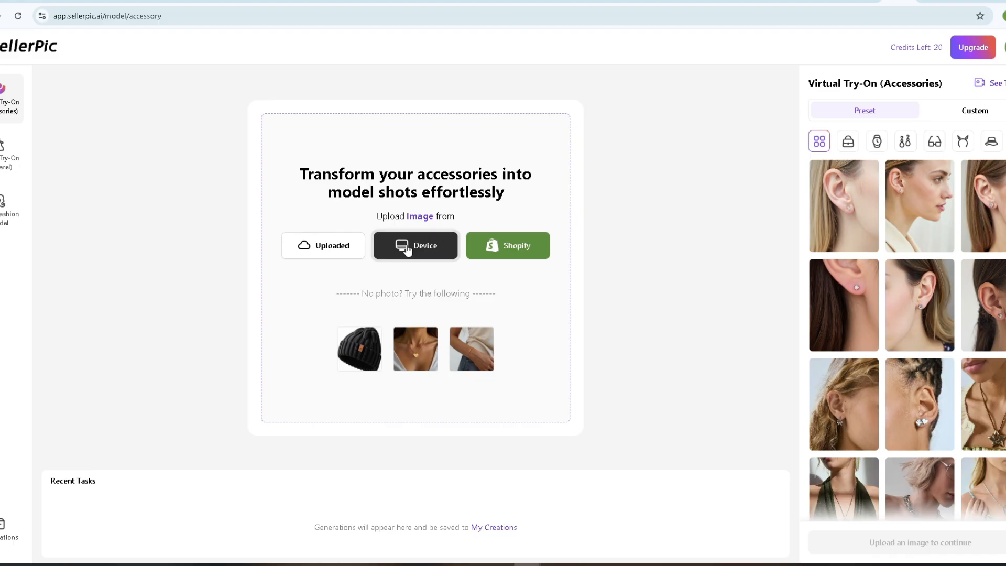
{"action": "left_click", "coordinate": [173, 103]}
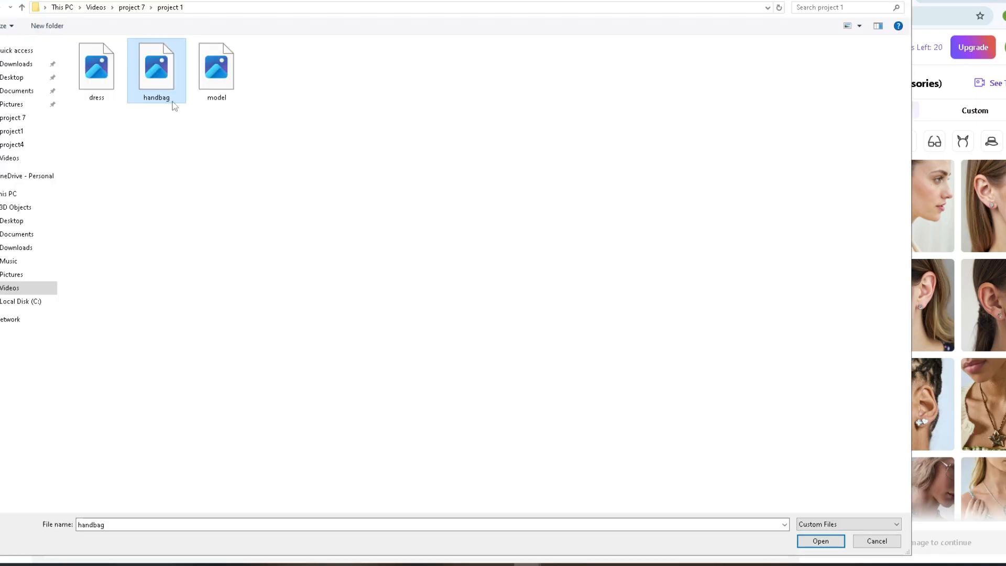
{"action": "left_click", "coordinate": [825, 541]}
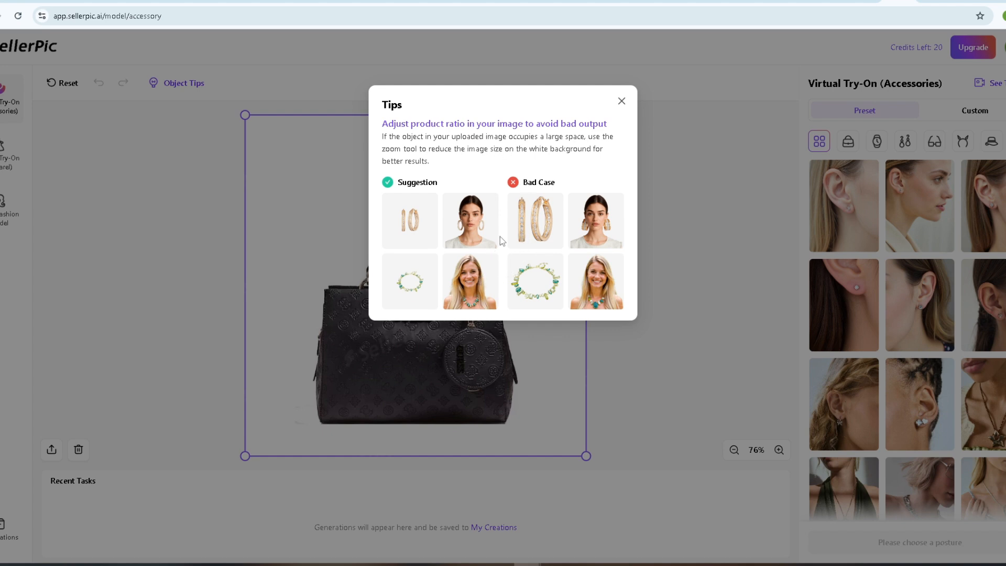
{"action": "left_click", "coordinate": [622, 105]}
{"action": "left_click", "coordinate": [622, 102]}
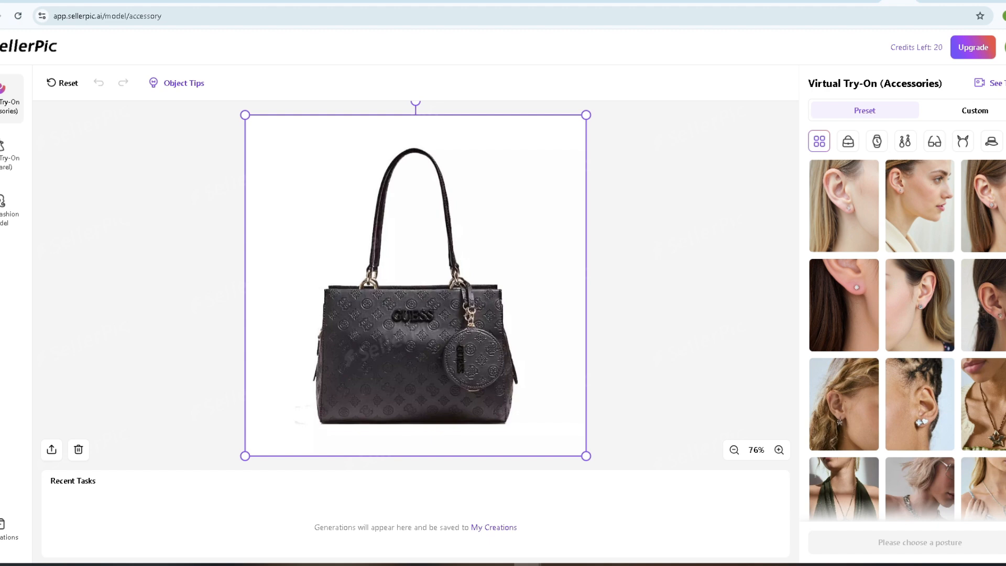
Create a custom accessories model from the model image on the device, with the category Bags.
{"action": "scroll", "coordinate": [803, 234], "scroll_direction": "down", "scroll_amount": 6}
{"action": "scroll", "coordinate": [803, 234], "scroll_direction": "up", "scroll_amount": 6}
{"action": "scroll", "coordinate": [906, 337], "scroll_direction": "down", "scroll_amount": 3}
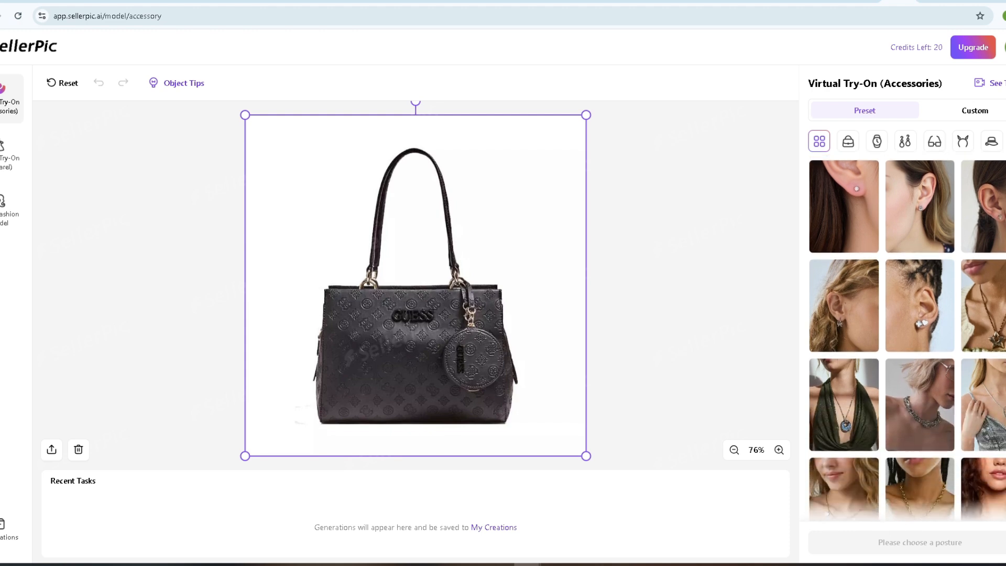
{"action": "scroll", "coordinate": [906, 337], "scroll_direction": "up", "scroll_amount": 3}
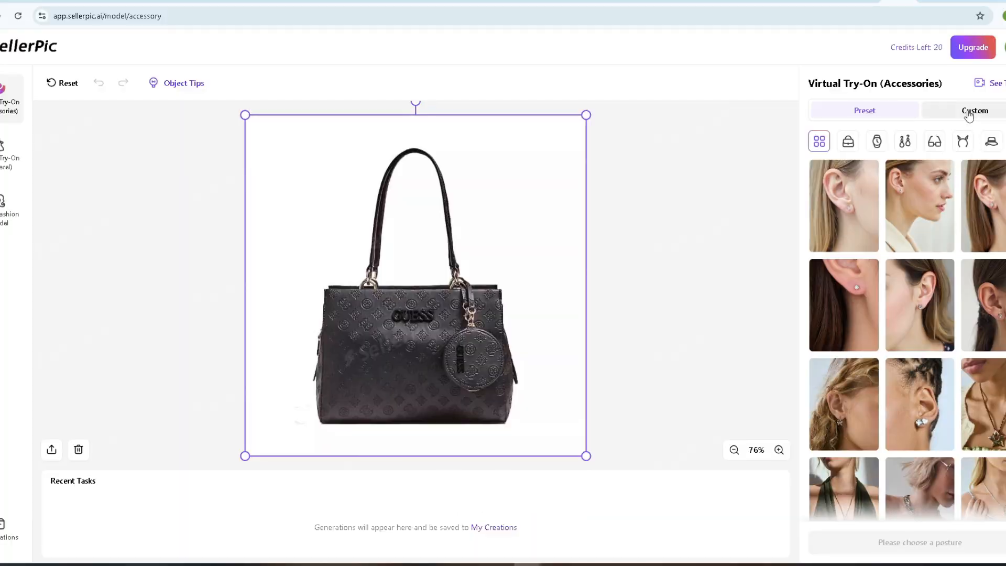
{"action": "left_click", "coordinate": [969, 112]}
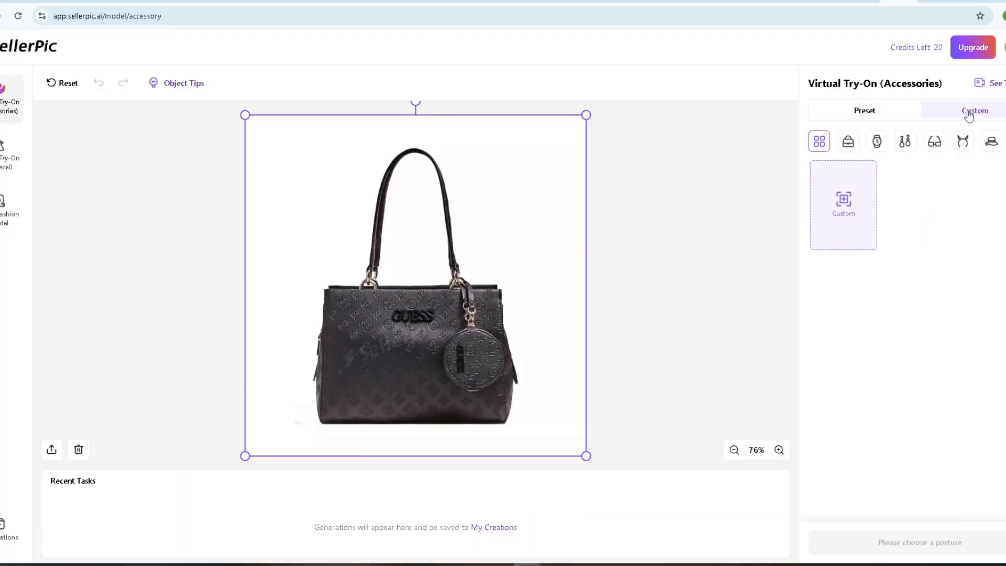
{"action": "left_click", "coordinate": [845, 214]}
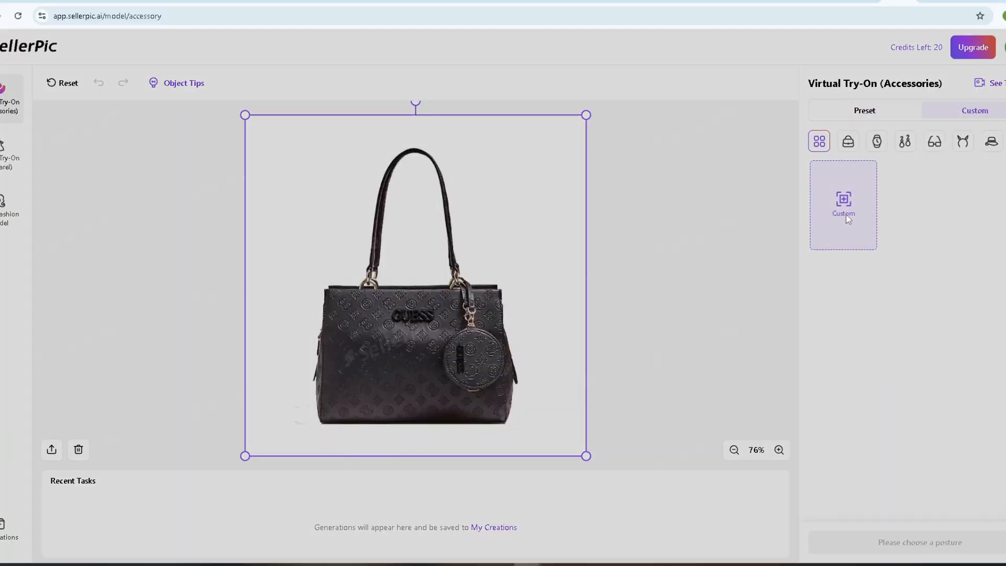
{"action": "left_click", "coordinate": [366, 270]}
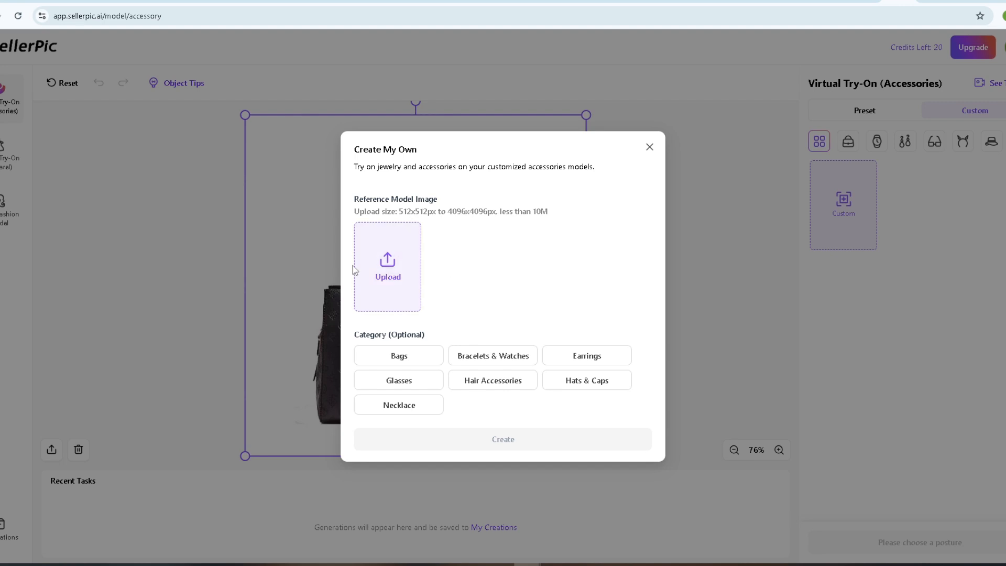
{"action": "left_click", "coordinate": [219, 97]}
{"action": "left_click", "coordinate": [820, 541]}
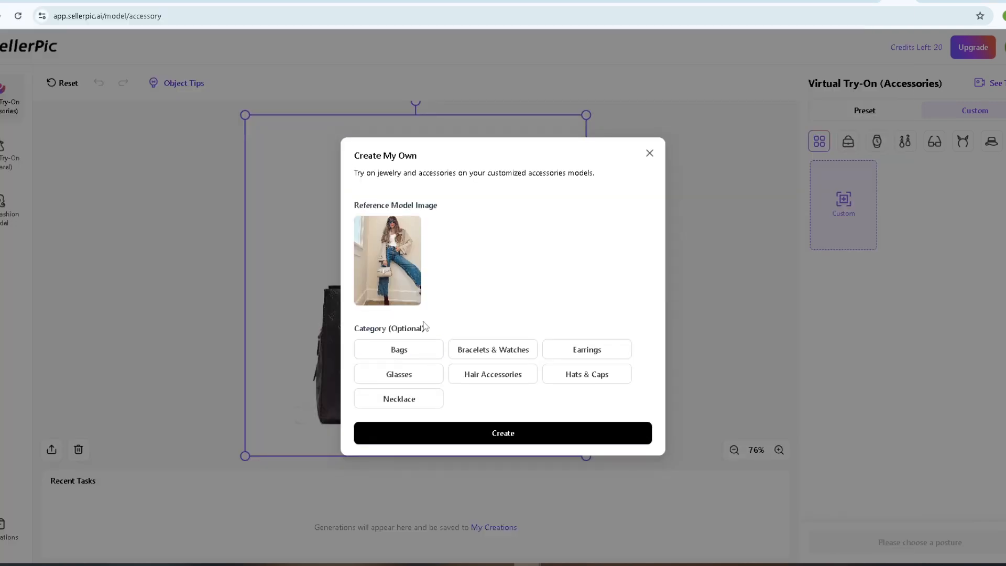
{"action": "left_click", "coordinate": [414, 357]}
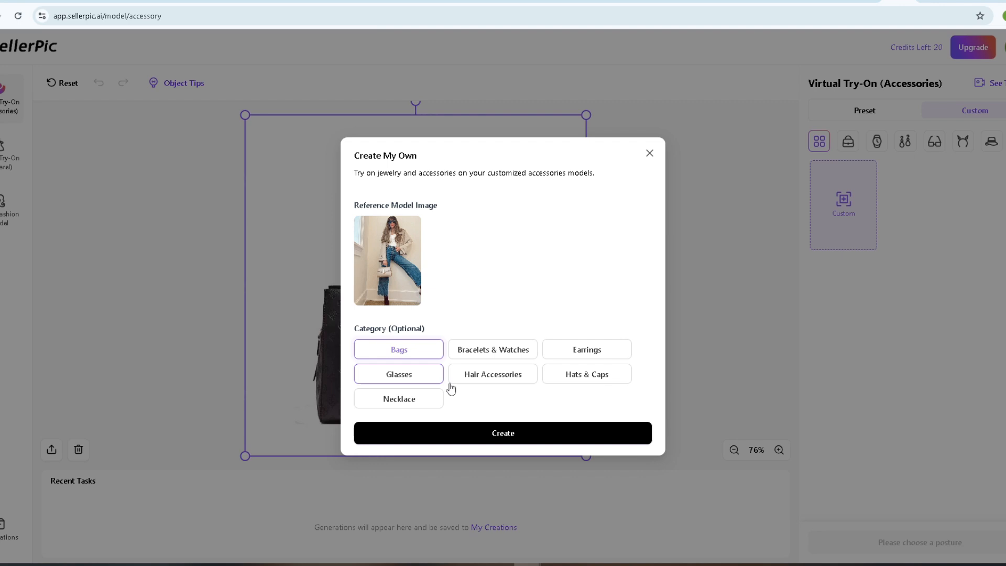
{"action": "left_click", "coordinate": [506, 437]}
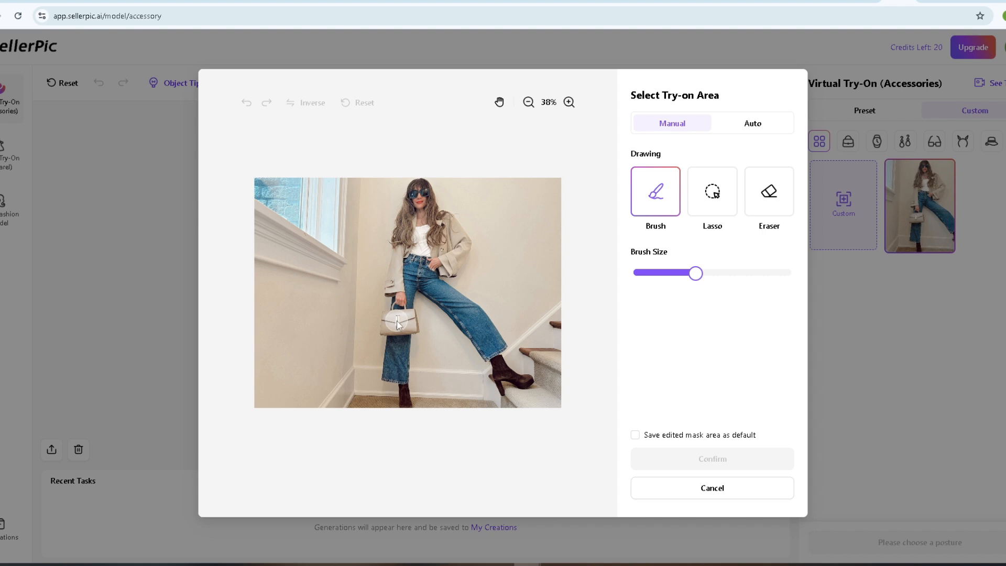
Brush over the handbag in the model photo as the try-on area, confirm it and generate the try-on image.
{"action": "mouse_move", "coordinate": [397, 324]}
{"action": "left_mouse_down"}
{"action": "mouse_move", "coordinate": [388, 327]}
{"action": "mouse_move", "coordinate": [411, 334]}
{"action": "left_mouse_up"}
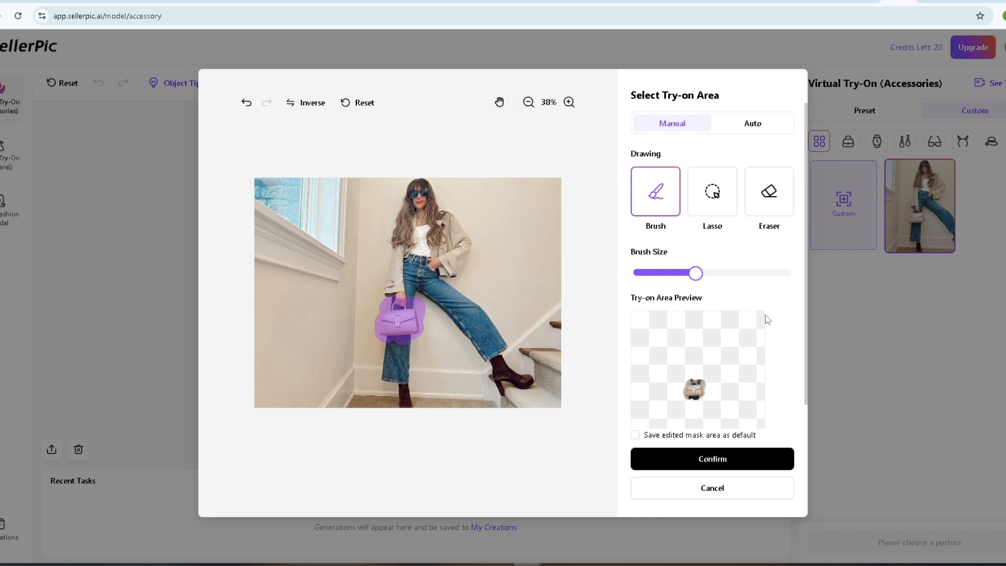
{"action": "left_click", "coordinate": [715, 464]}
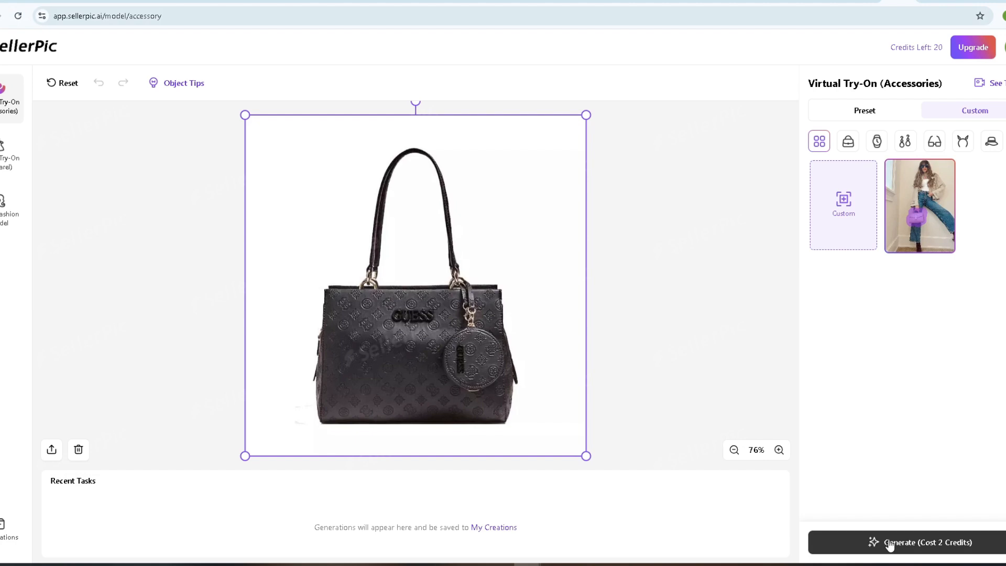
{"action": "left_click", "coordinate": [894, 544]}
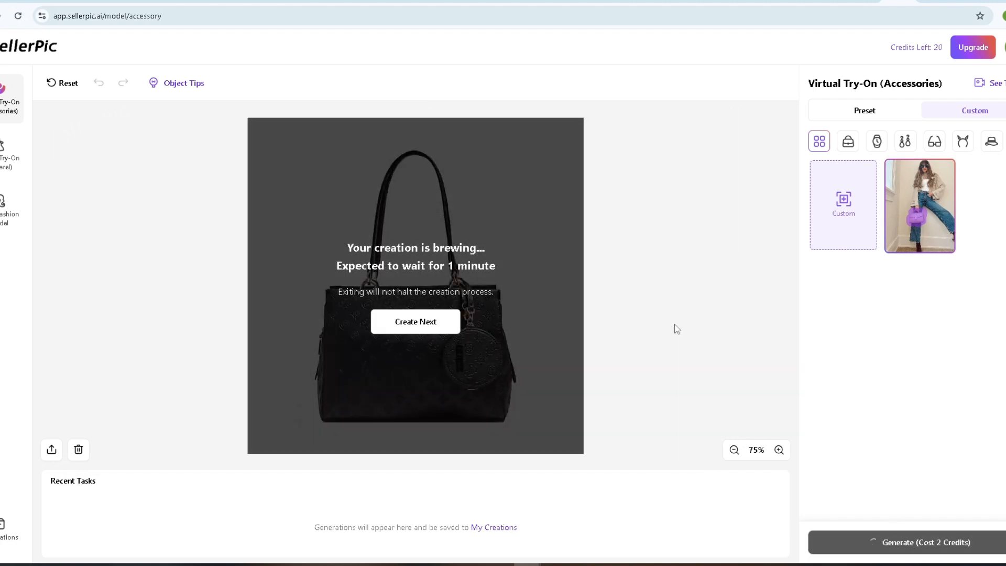
{"action": "key", "text": "ctrl+plus"}
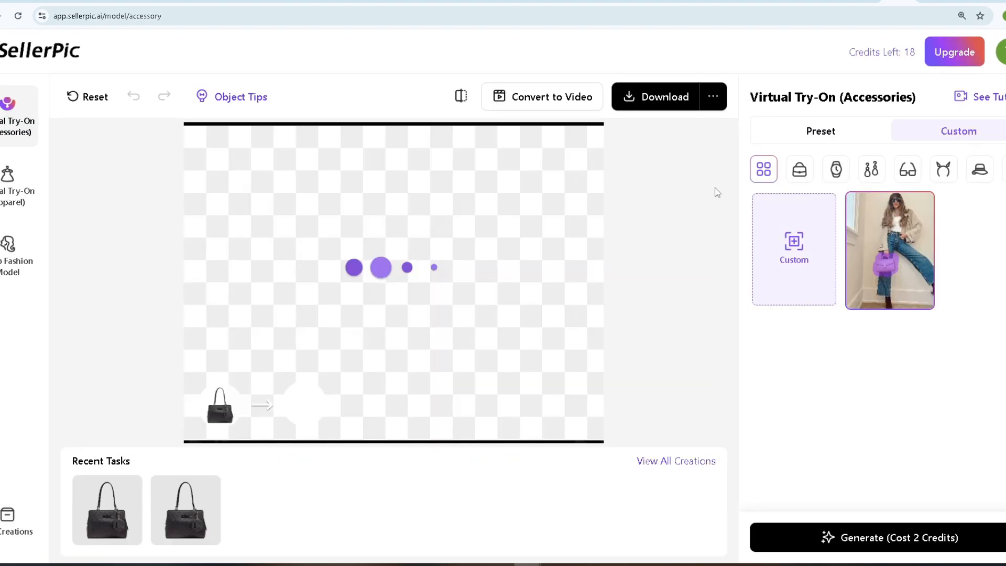
Preview the generated images of the custom model carrying the black handbag.
{"action": "left_click", "coordinate": [390, 284]}
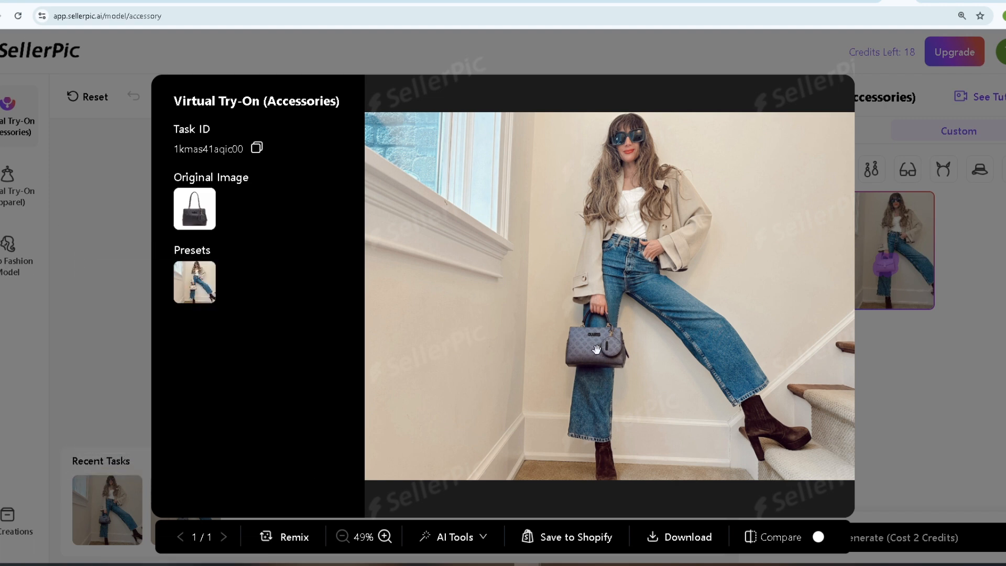
{"action": "left_click", "coordinate": [111, 347]}
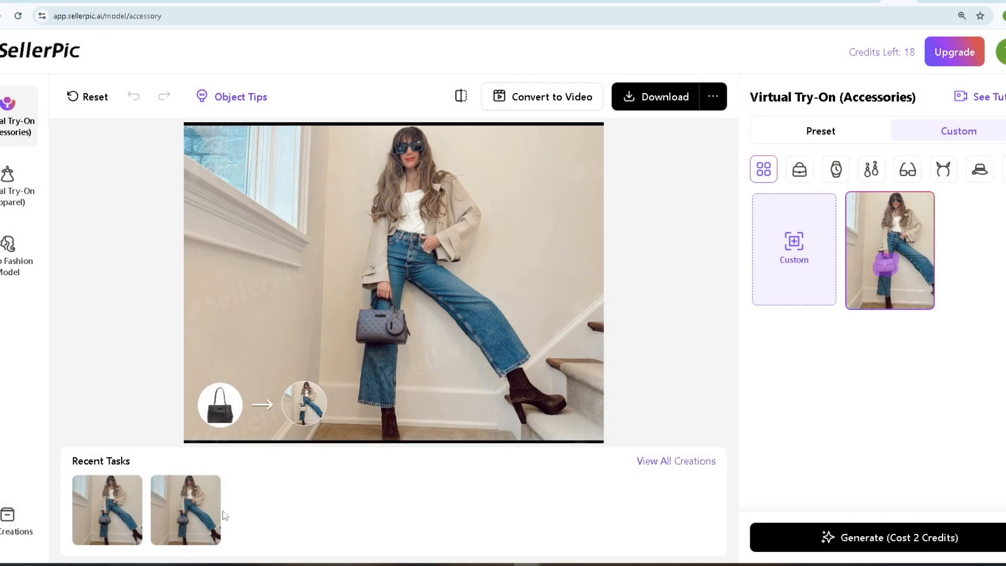
{"action": "left_click", "coordinate": [193, 519]}
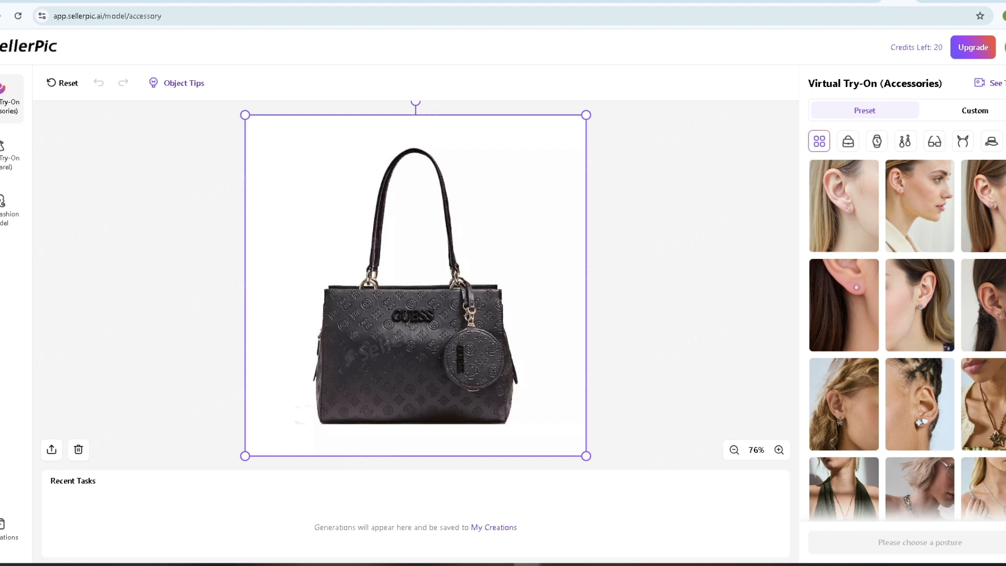
Generate a handbag try-on with the Bags preset of a white-coated model holding a round brown bag, and preview the result.
{"action": "scroll", "coordinate": [906, 337], "scroll_direction": "down", "scroll_amount": 3}
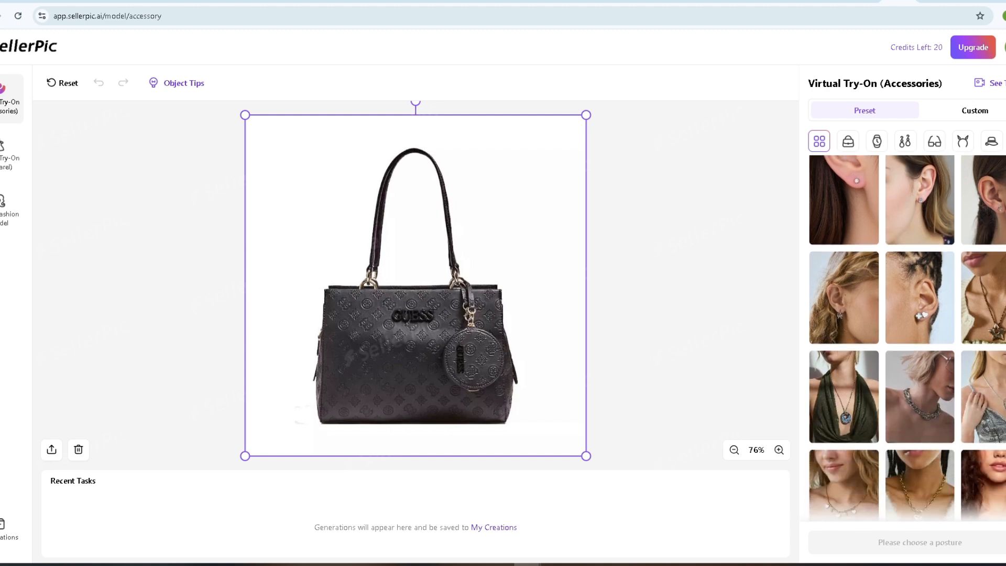
{"action": "scroll", "coordinate": [906, 337], "scroll_direction": "up", "scroll_amount": 3}
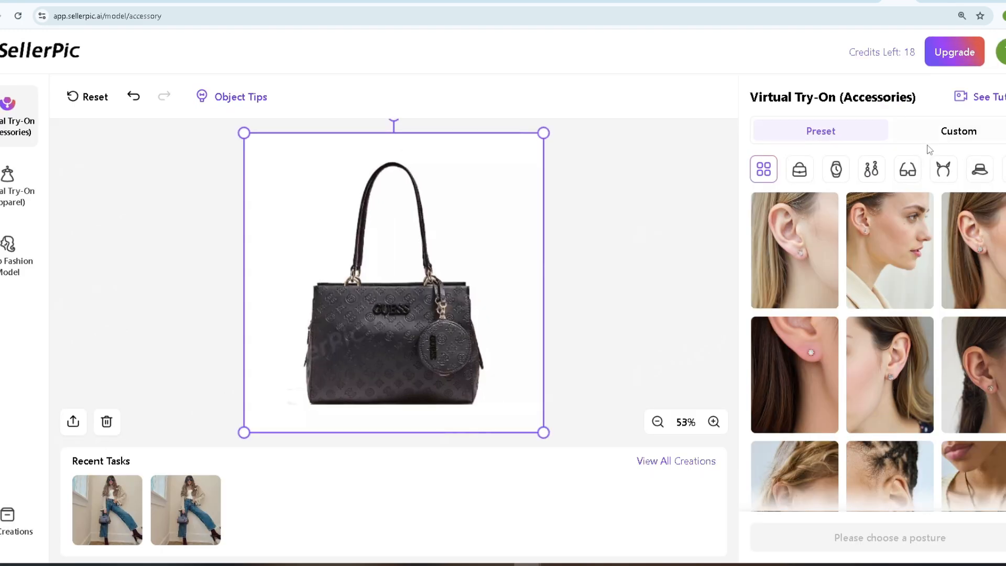
{"action": "left_click", "coordinate": [796, 172]}
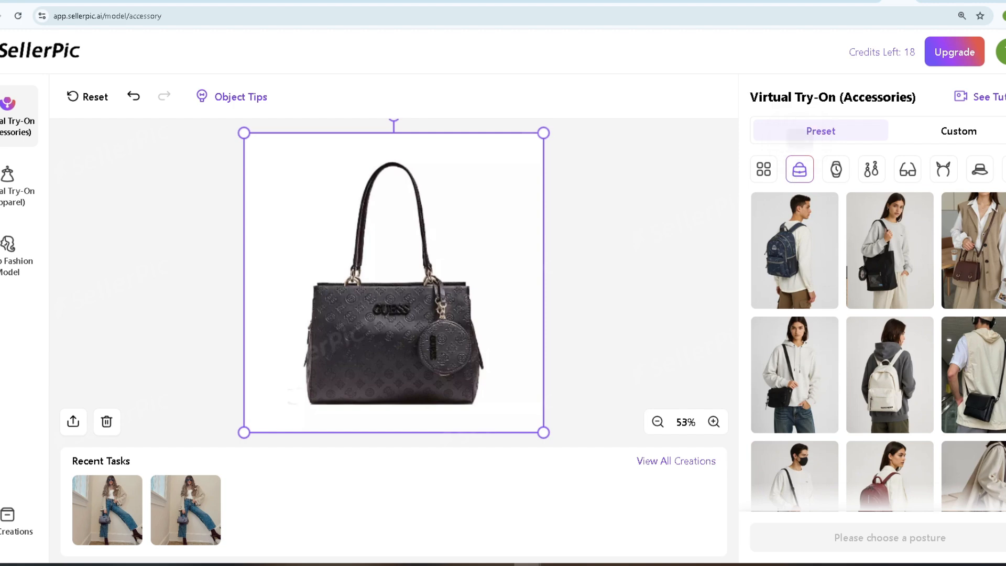
{"action": "scroll", "coordinate": [878, 349], "scroll_direction": "down", "scroll_amount": 10}
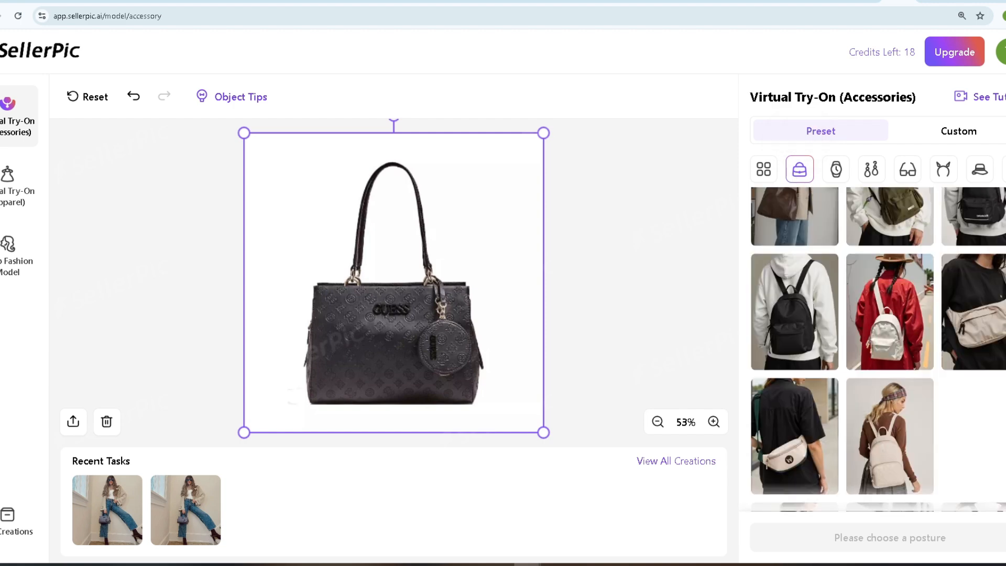
{"action": "scroll", "coordinate": [762, 394], "scroll_direction": "down", "scroll_amount": 10}
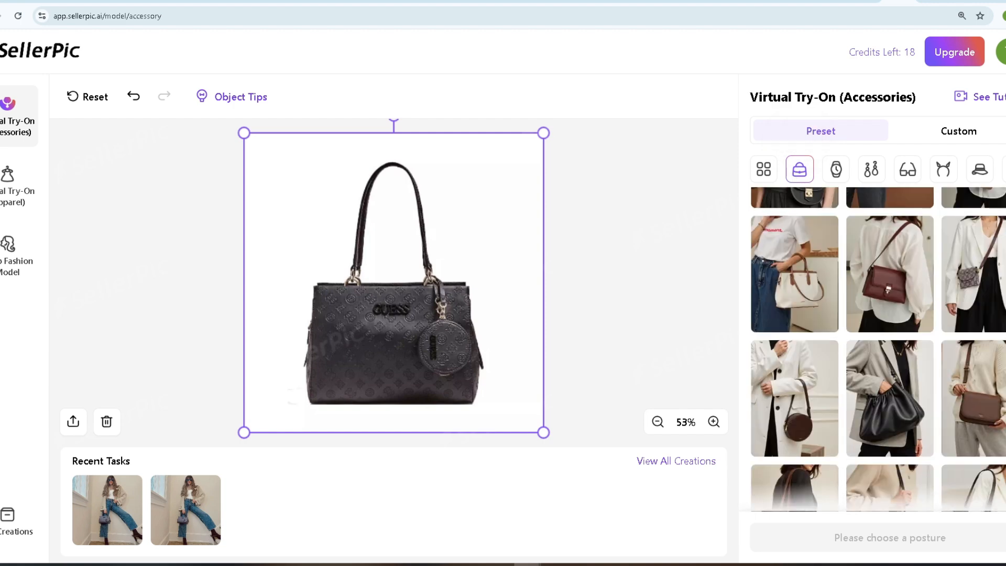
{"action": "left_click", "coordinate": [810, 409]}
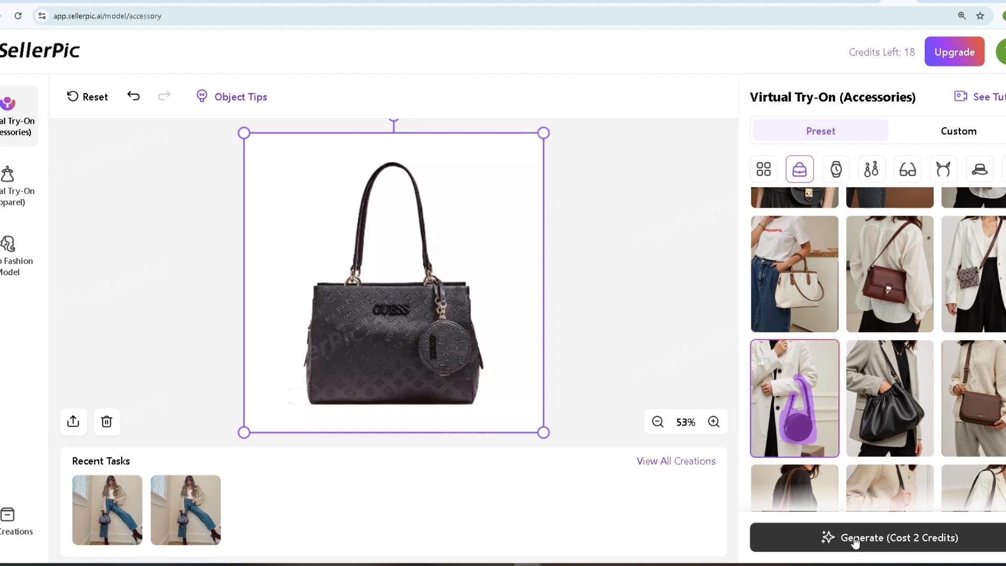
{"action": "left_click", "coordinate": [855, 540]}
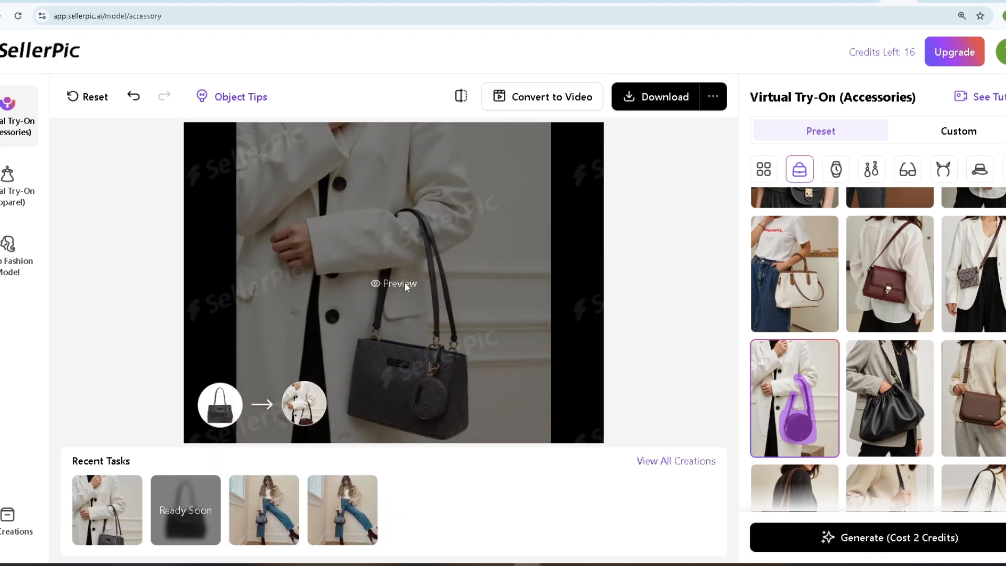
{"action": "left_click", "coordinate": [406, 286]}
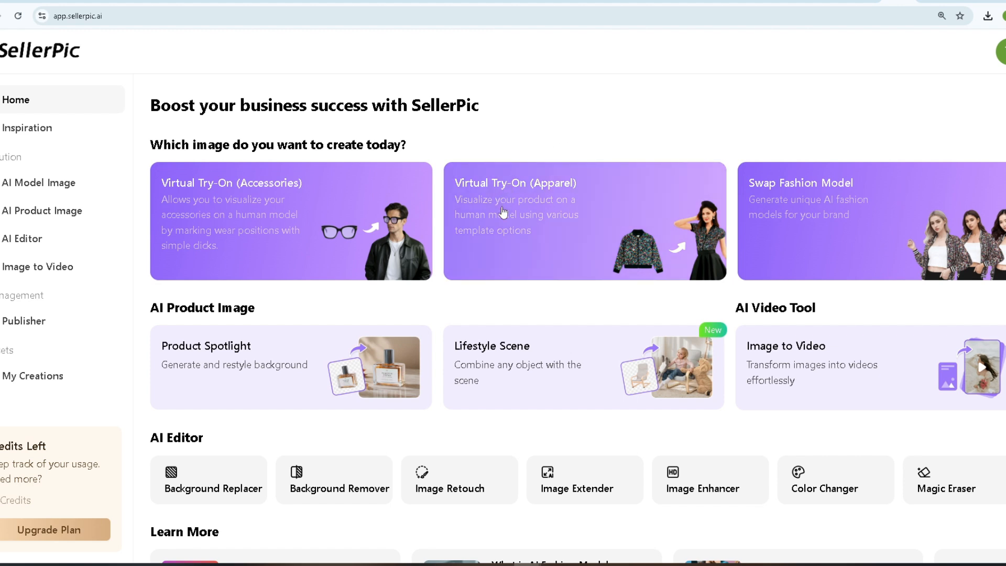
Open Virtual Try-On (Apparel), set the clothing type to One-piece garment and upload the dress image from the device.
{"action": "left_click", "coordinate": [525, 249]}
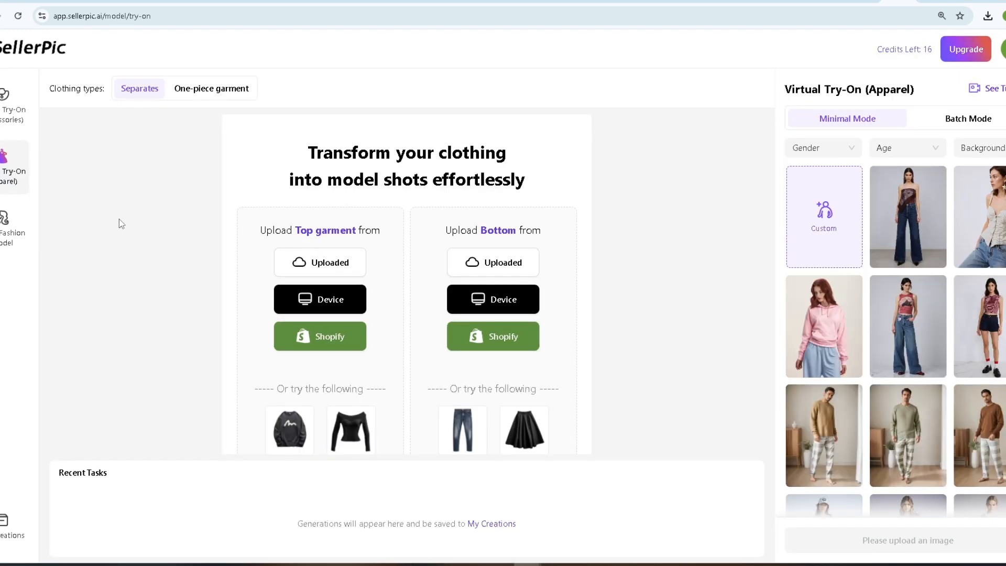
{"action": "left_click", "coordinate": [211, 90]}
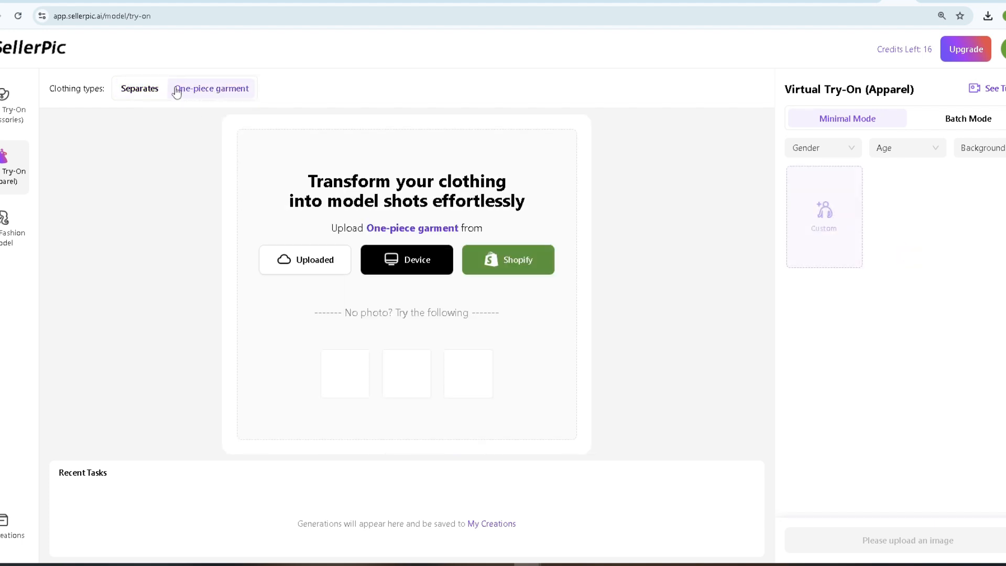
{"action": "left_click", "coordinate": [140, 90]}
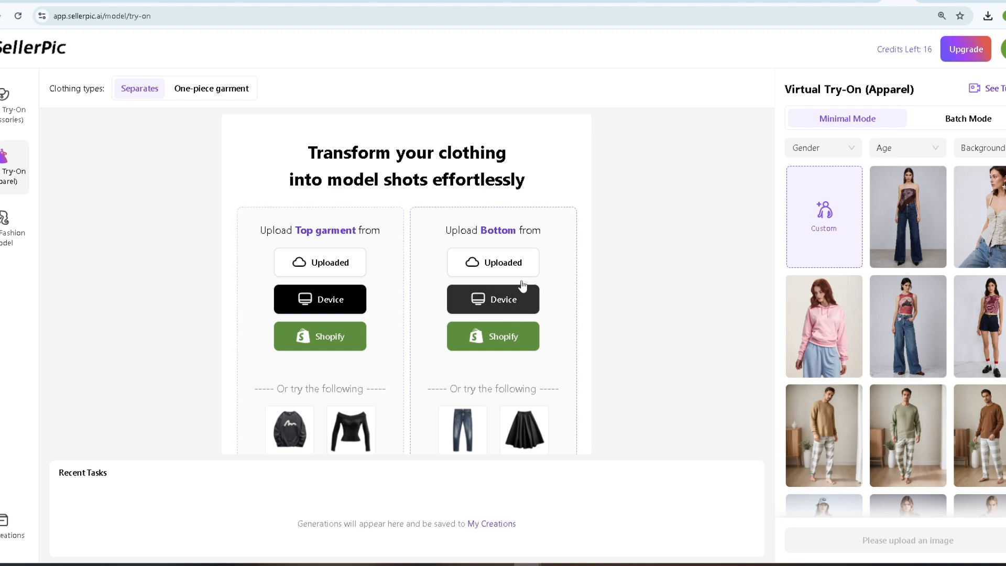
{"action": "left_click", "coordinate": [199, 101]}
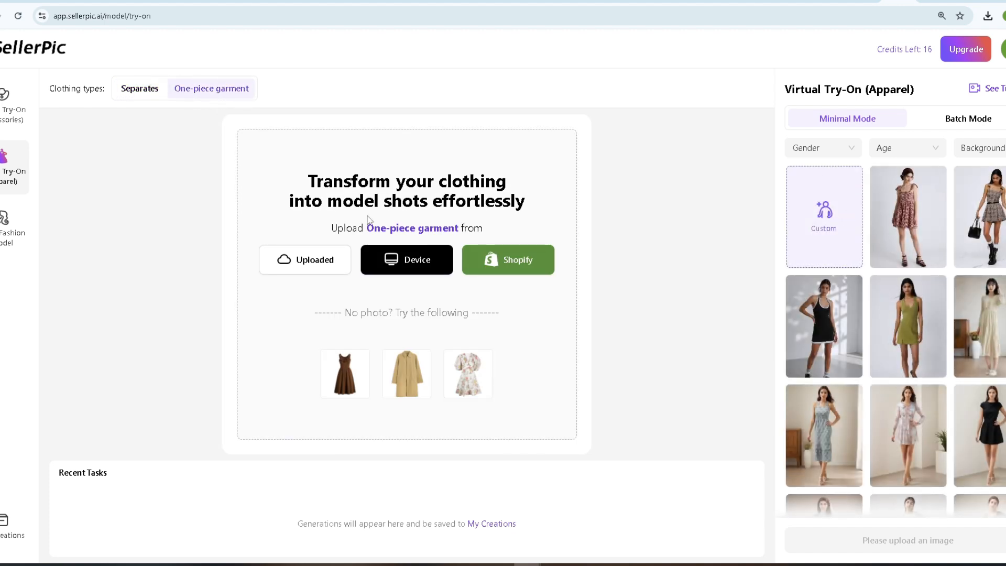
{"action": "left_click", "coordinate": [407, 262]}
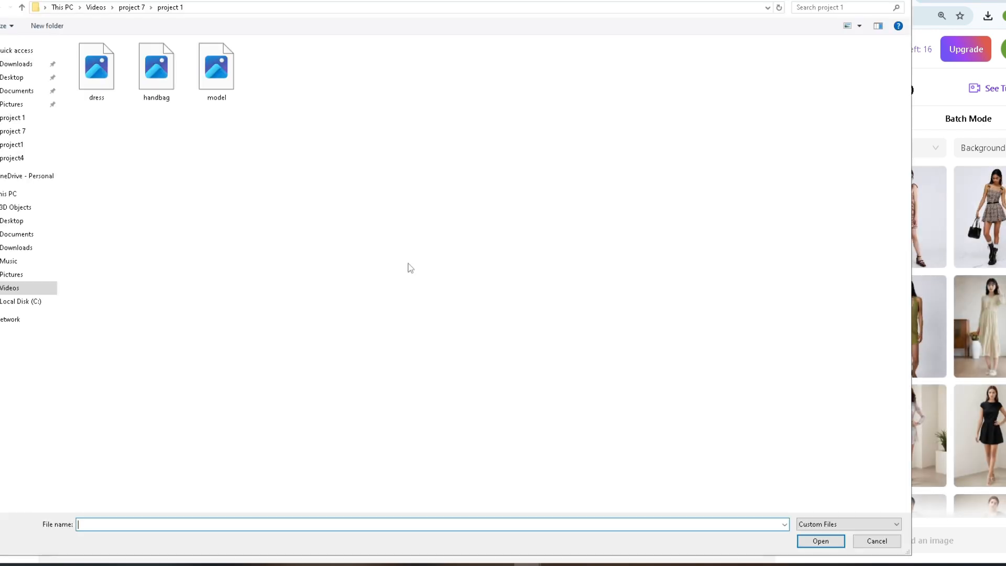
{"action": "left_click", "coordinate": [96, 68]}
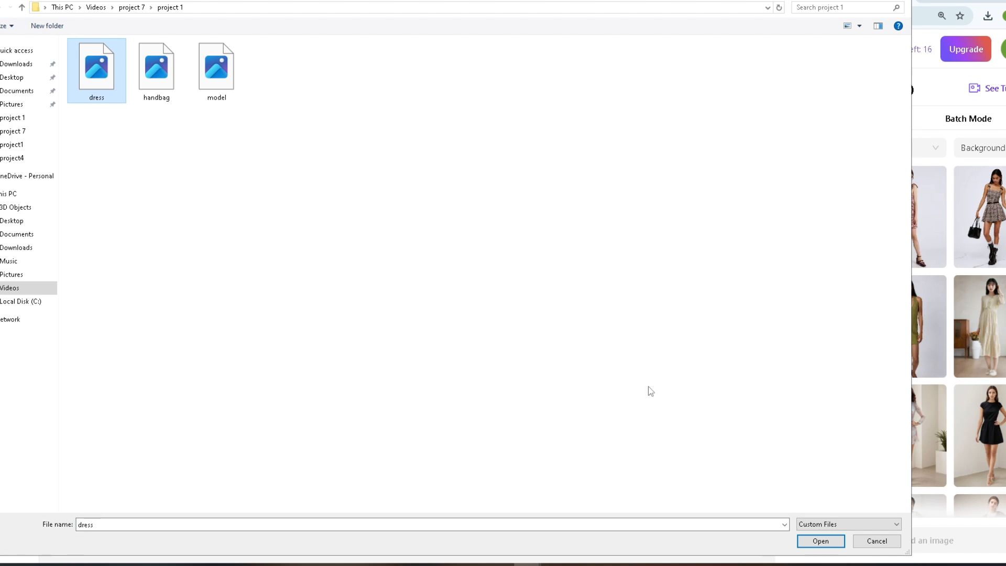
{"action": "left_click", "coordinate": [820, 541]}
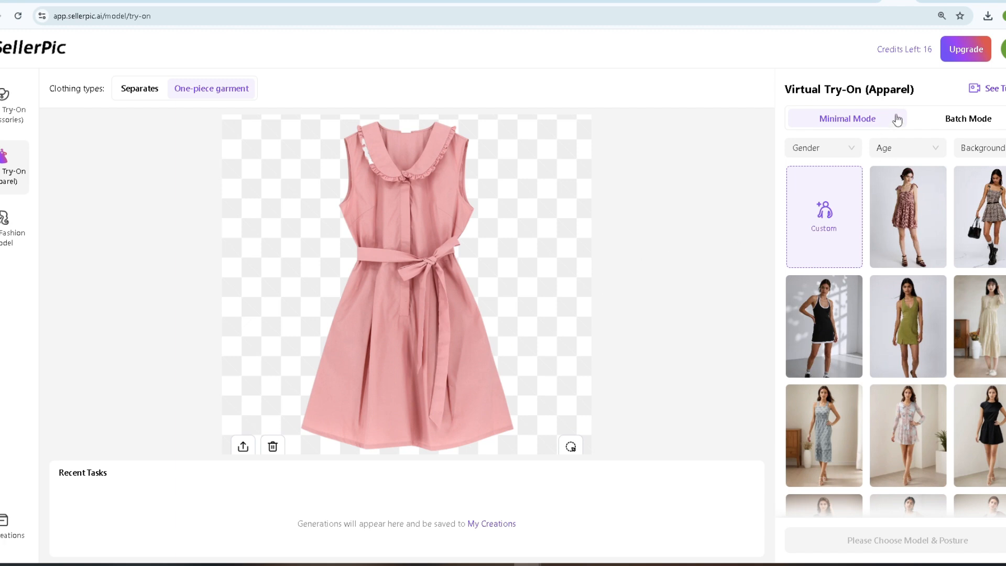
In Minimal Mode, choose the preset model in the long black sleeveless dress and generate the try-on images.
{"action": "left_click", "coordinate": [956, 122]}
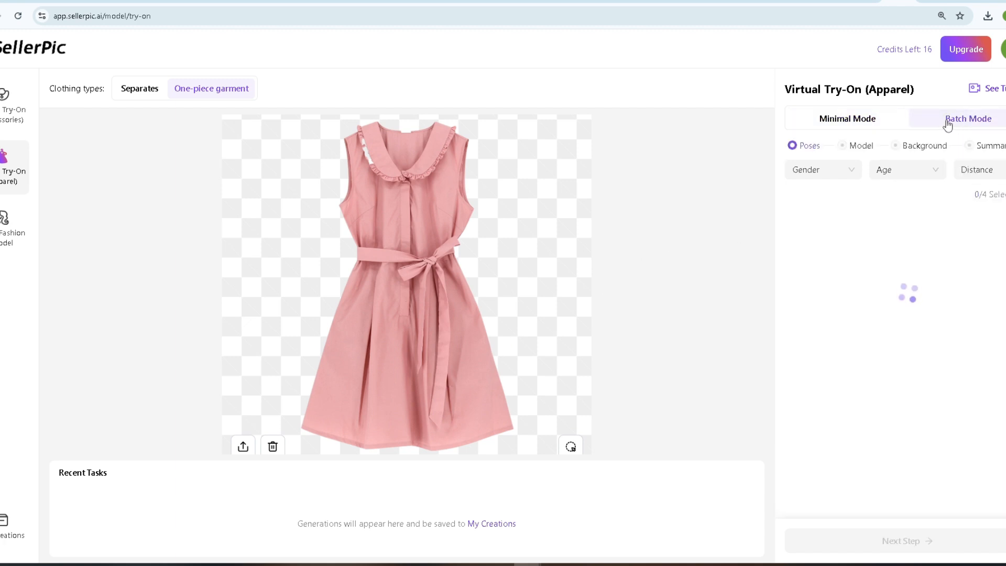
{"action": "left_click", "coordinate": [862, 121]}
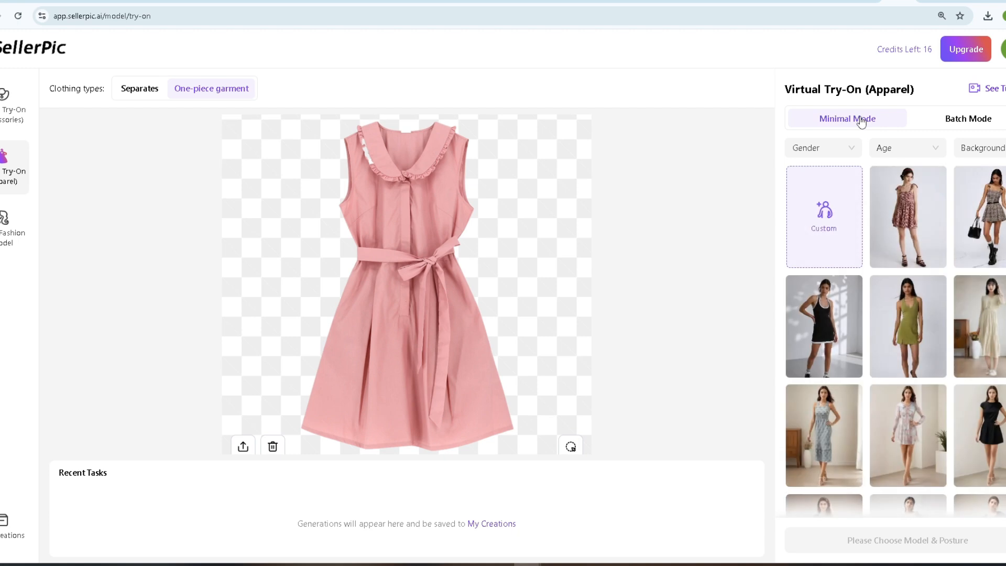
{"action": "scroll", "coordinate": [895, 338], "scroll_direction": "down", "scroll_amount": 3}
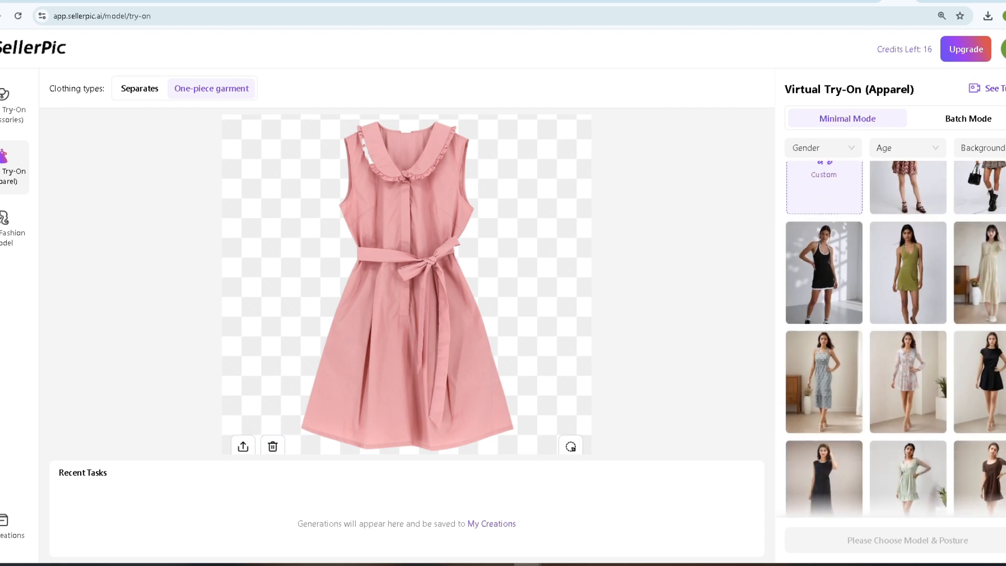
{"action": "scroll", "coordinate": [895, 338], "scroll_direction": "down", "scroll_amount": 3}
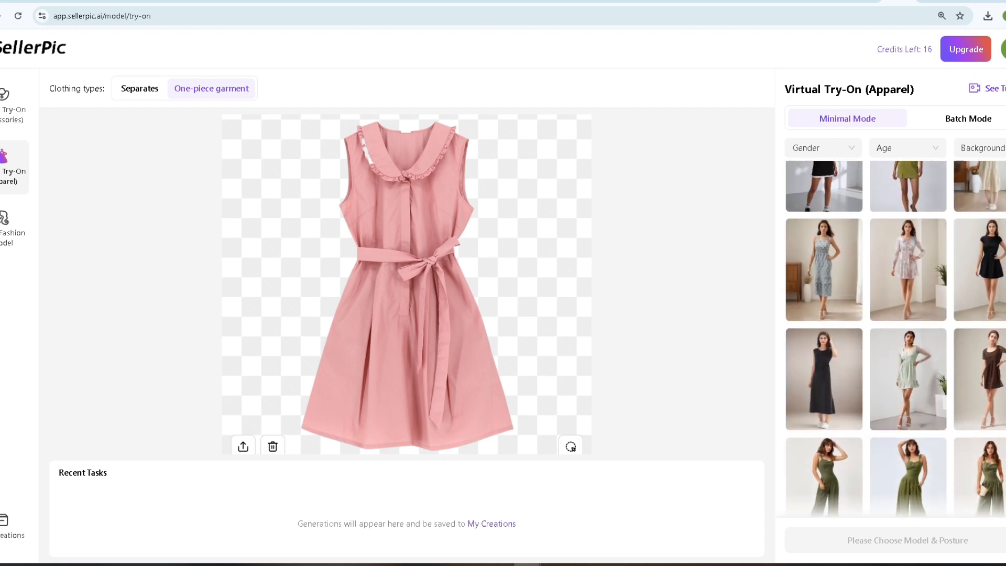
{"action": "scroll", "coordinate": [895, 338], "scroll_direction": "down", "scroll_amount": 1}
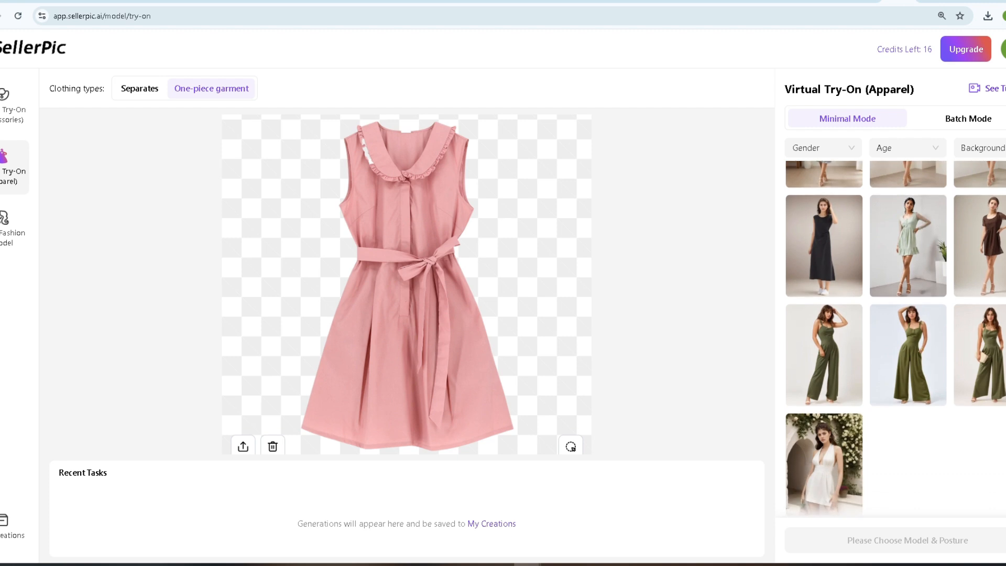
{"action": "scroll", "coordinate": [894, 338], "scroll_direction": "up", "scroll_amount": 1}
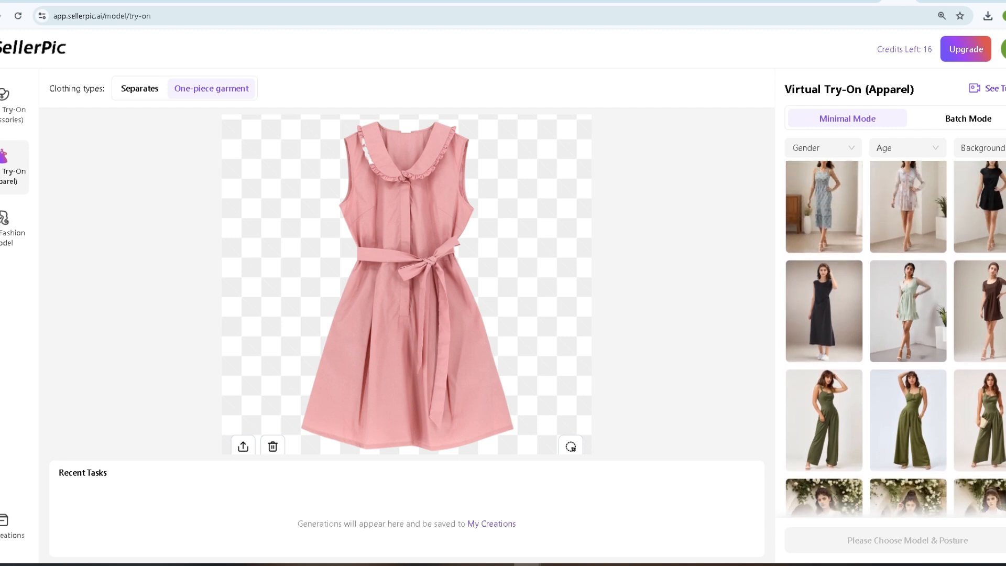
{"action": "scroll", "coordinate": [895, 338], "scroll_direction": "up", "scroll_amount": 1}
{"action": "scroll", "coordinate": [895, 338], "scroll_direction": "up", "scroll_amount": 1}
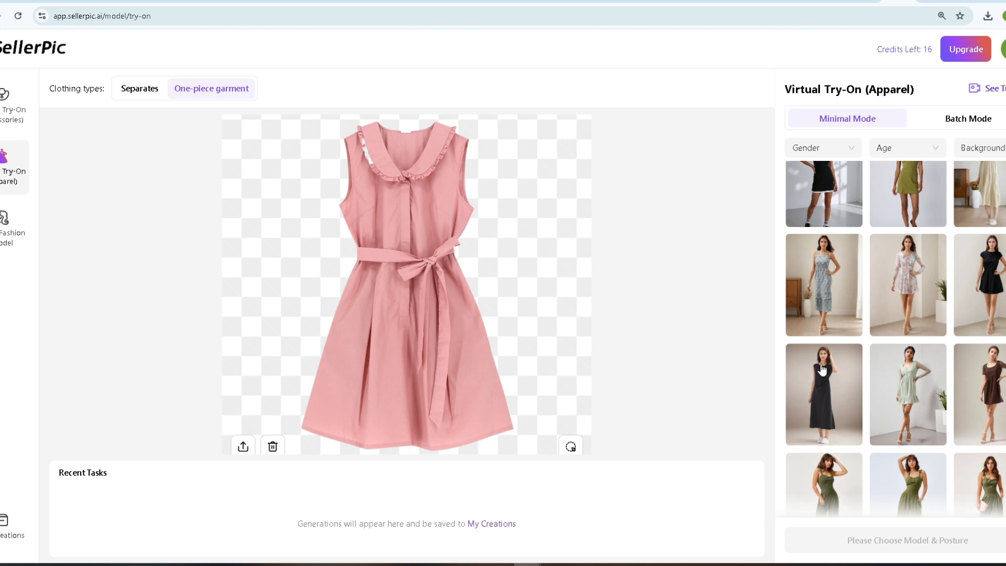
{"action": "left_click", "coordinate": [810, 387]}
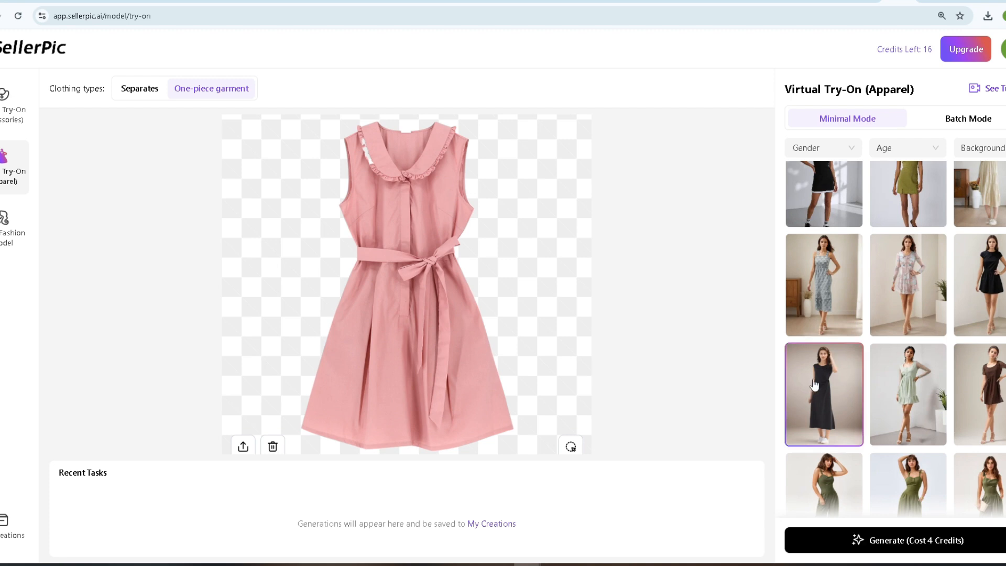
{"action": "left_click", "coordinate": [891, 545]}
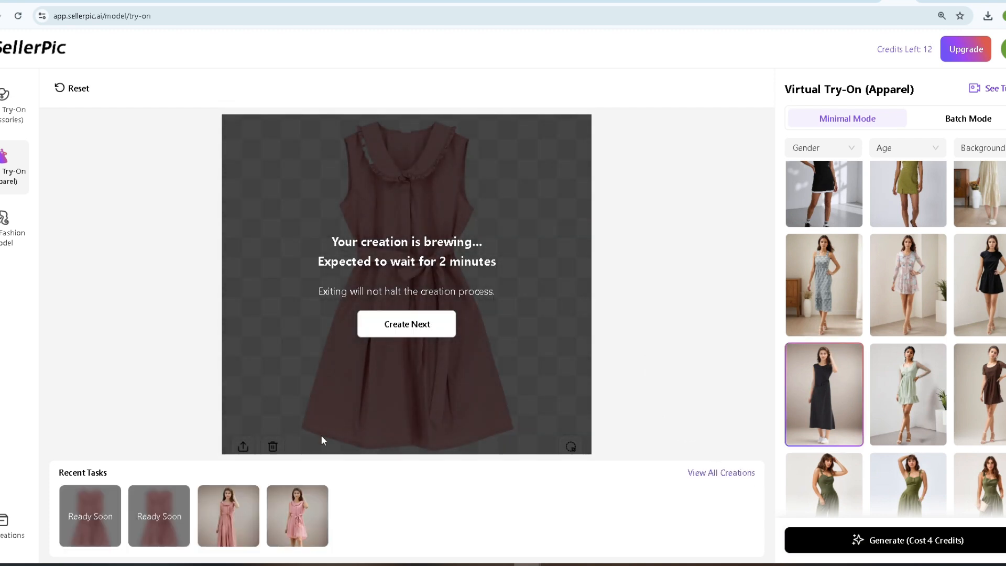
Preview the generated images of the model wearing the pink dress one after another.
{"action": "left_click", "coordinate": [287, 528]}
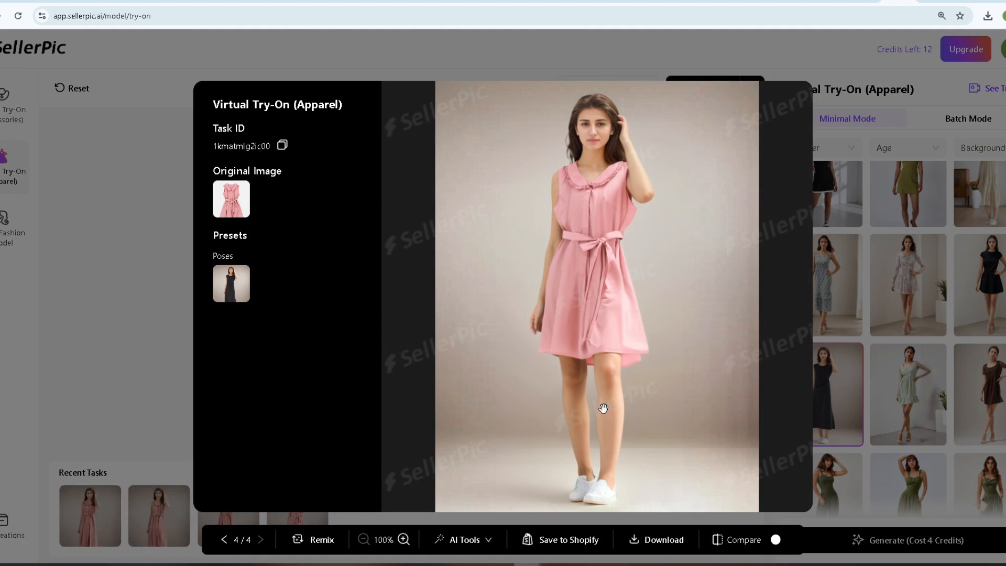
{"action": "left_click", "coordinate": [224, 540]}
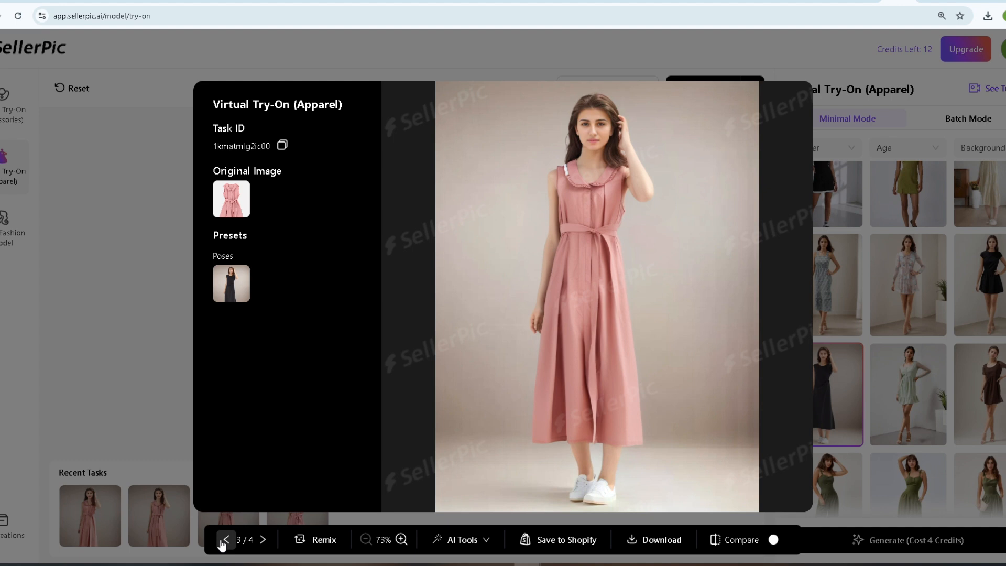
{"action": "left_click", "coordinate": [225, 540]}
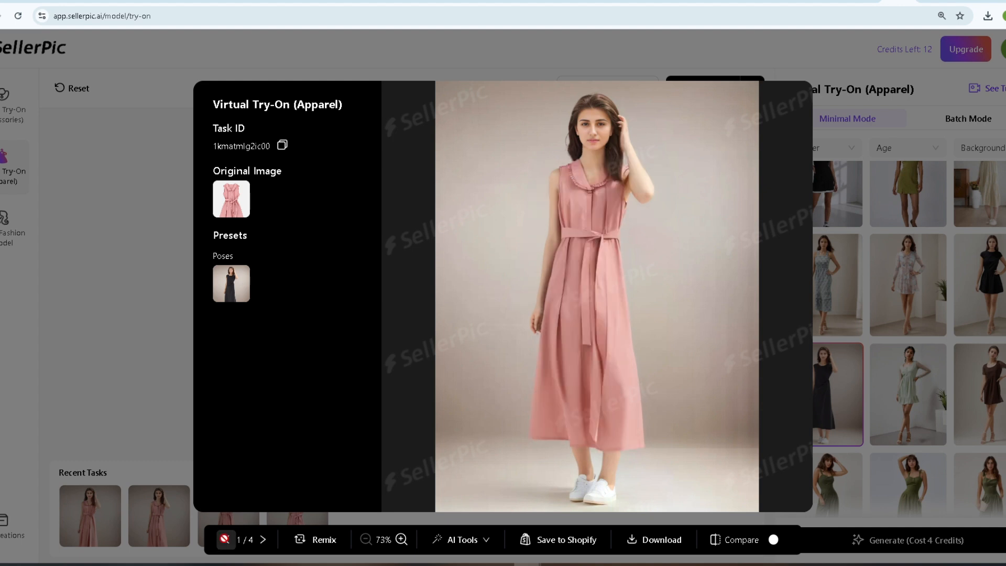
{"action": "left_click", "coordinate": [263, 540]}
{"action": "left_click", "coordinate": [262, 540]}
{"action": "left_click", "coordinate": [263, 540]}
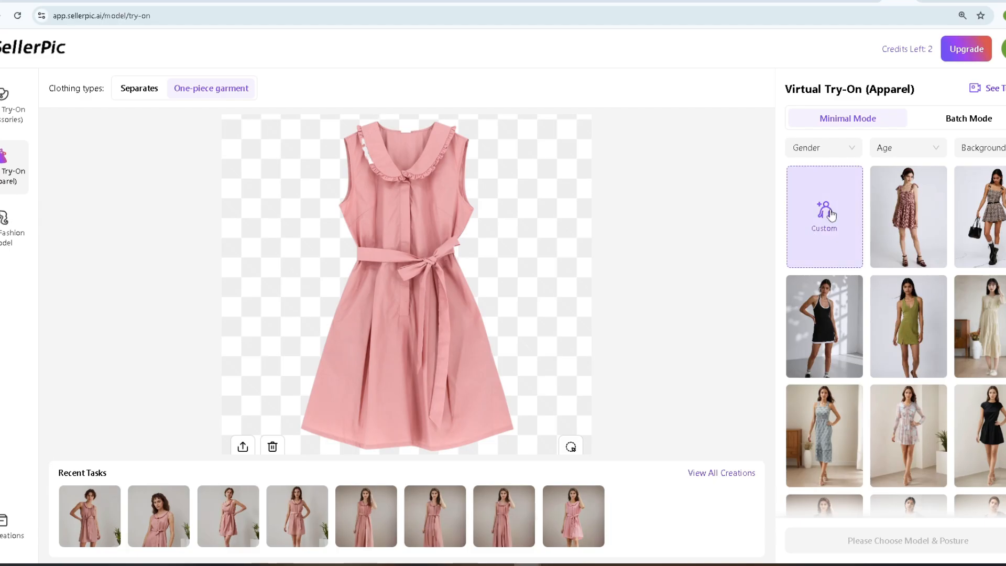
{"action": "left_click", "coordinate": [831, 214]}
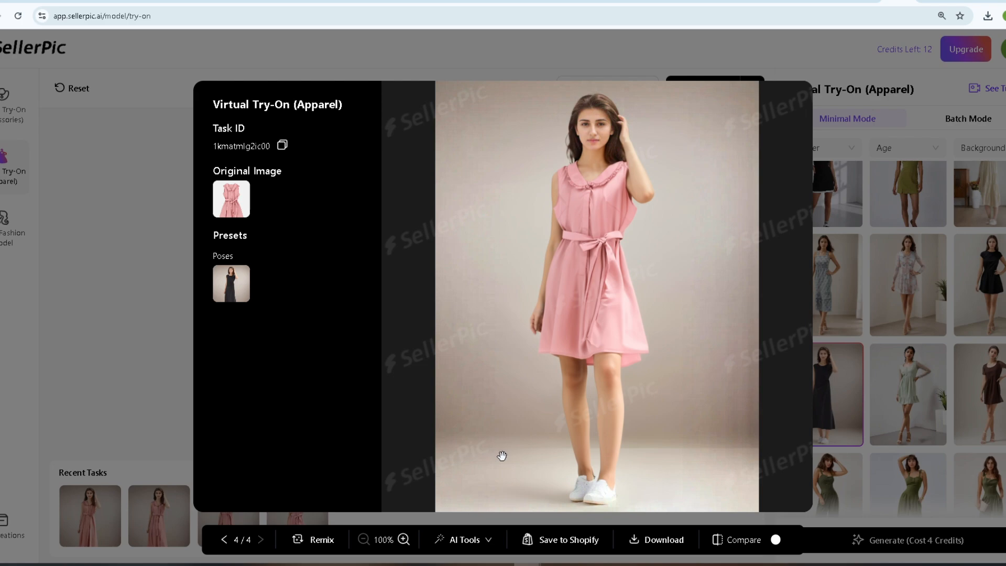
In Batch Mode, select four poses: black short-sleeved dress, mint dress, white dress with black bag and white-trimmed black mini dress; continue to the model choice.
{"action": "left_click", "coordinate": [953, 126]}
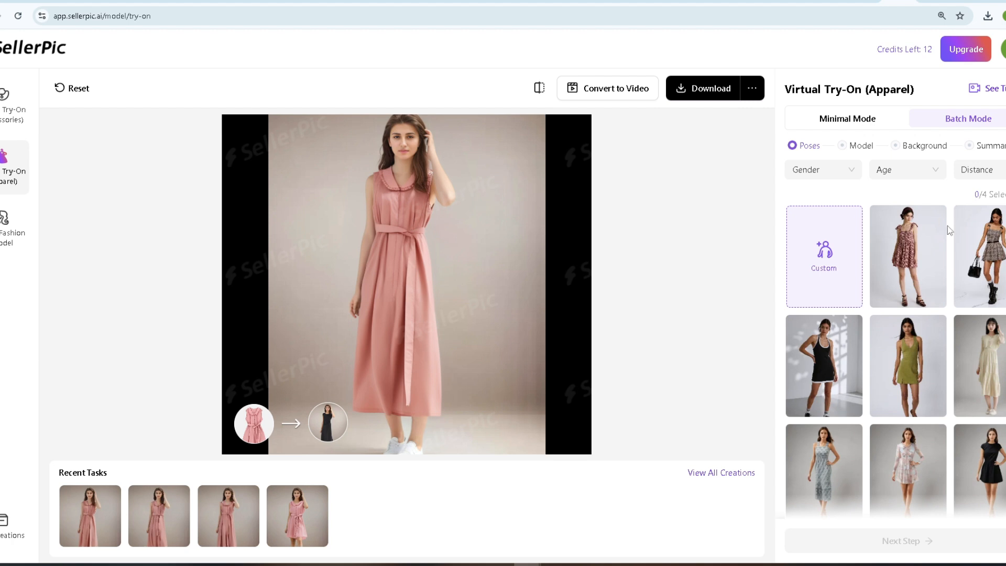
{"action": "scroll", "coordinate": [995, 367], "scroll_direction": "down", "scroll_amount": 1}
{"action": "left_click", "coordinate": [995, 430]}
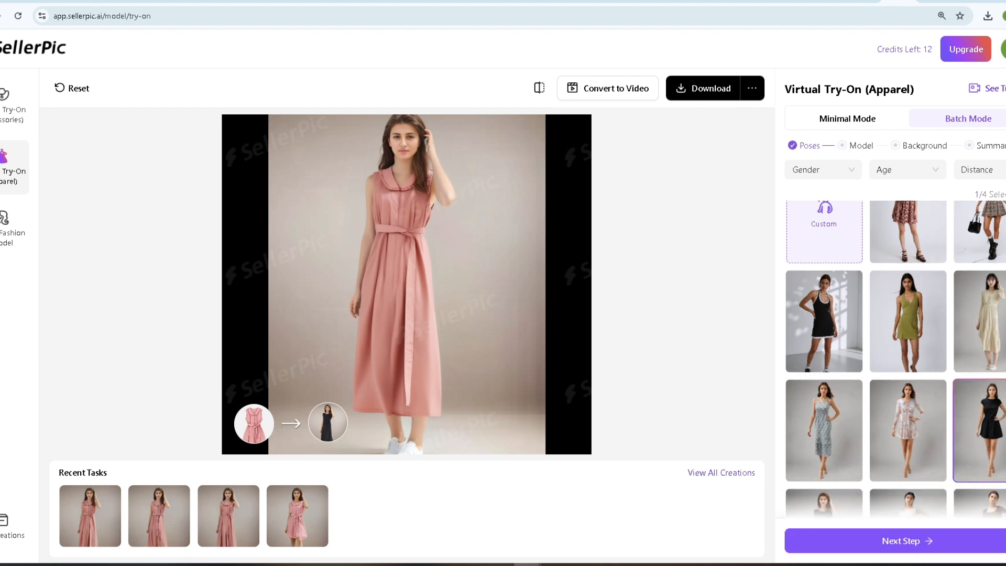
{"action": "scroll", "coordinate": [993, 435], "scroll_direction": "down", "scroll_amount": 2}
{"action": "left_click", "coordinate": [917, 449]}
{"action": "scroll", "coordinate": [999, 414], "scroll_direction": "down", "scroll_amount": 1}
{"action": "scroll", "coordinate": [993, 393], "scroll_direction": "down", "scroll_amount": 5}
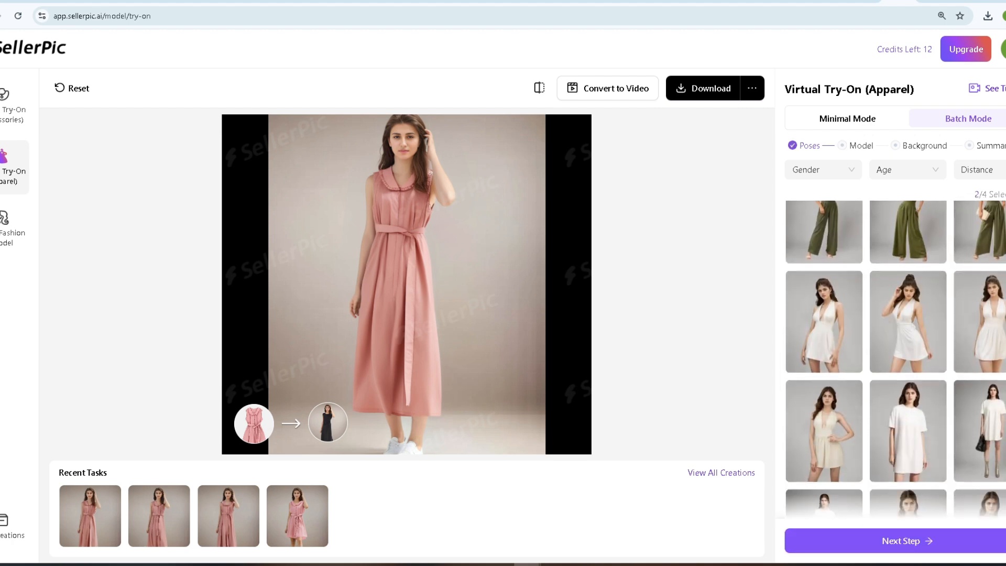
{"action": "left_click", "coordinate": [990, 419]}
{"action": "scroll", "coordinate": [987, 340], "scroll_direction": "up", "scroll_amount": 6}
{"action": "left_click", "coordinate": [985, 262]}
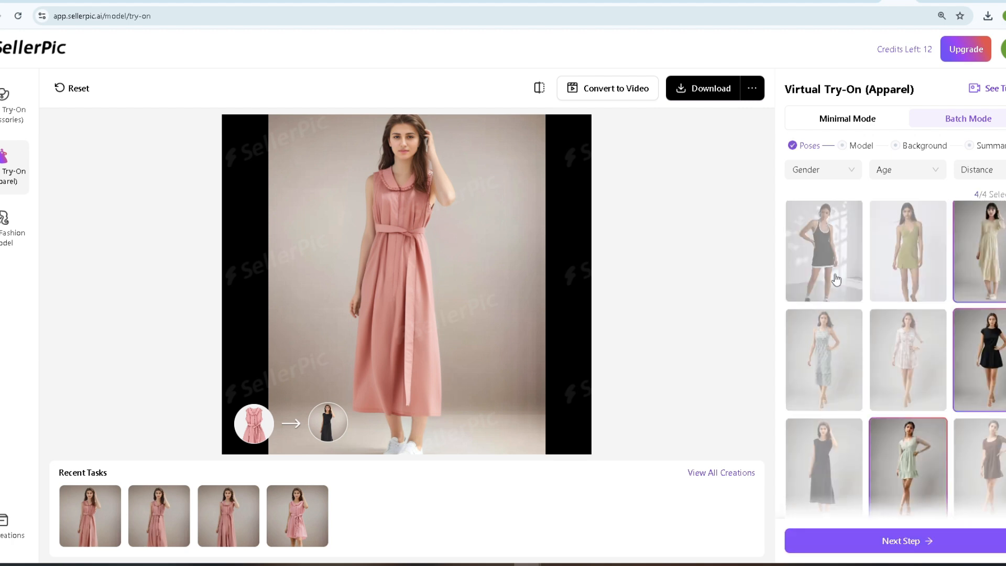
{"action": "left_click", "coordinate": [956, 262]}
{"action": "left_click", "coordinate": [826, 263]}
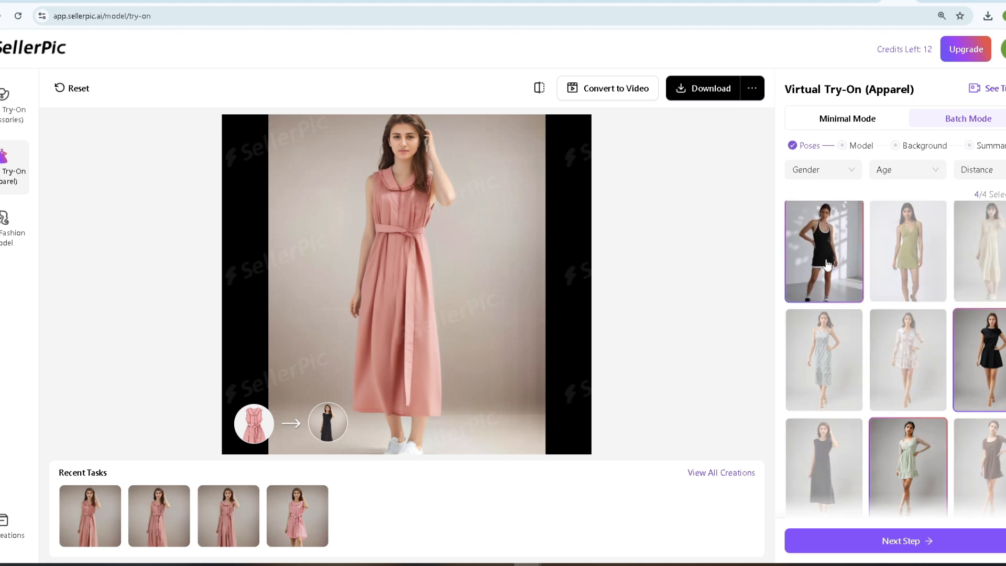
{"action": "left_click", "coordinate": [936, 541]}
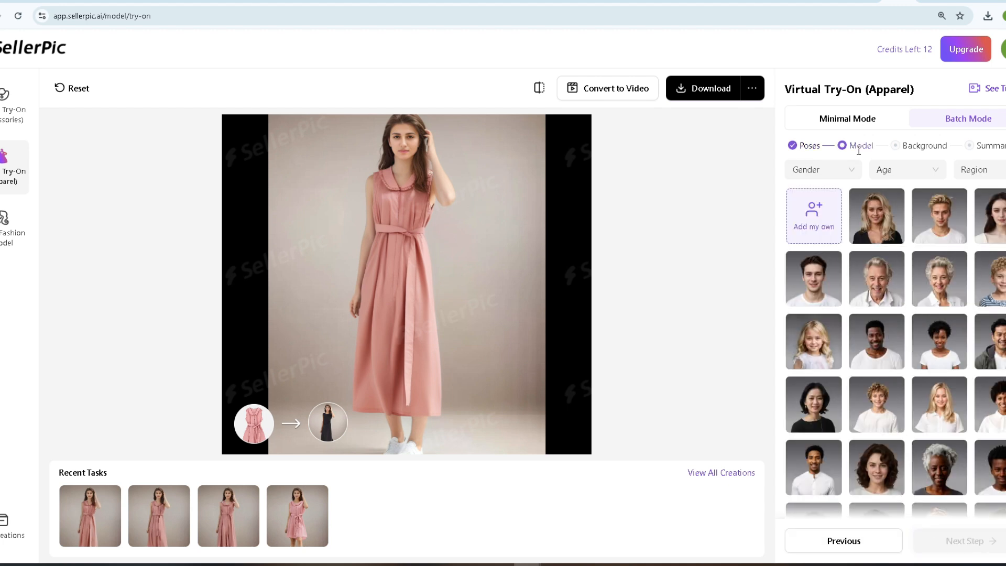
Filter the batch models by Female and Youth, choose the woman with dark curly hair and continue to the background choice.
{"action": "left_click", "coordinate": [842, 170]}
{"action": "left_click", "coordinate": [821, 195]}
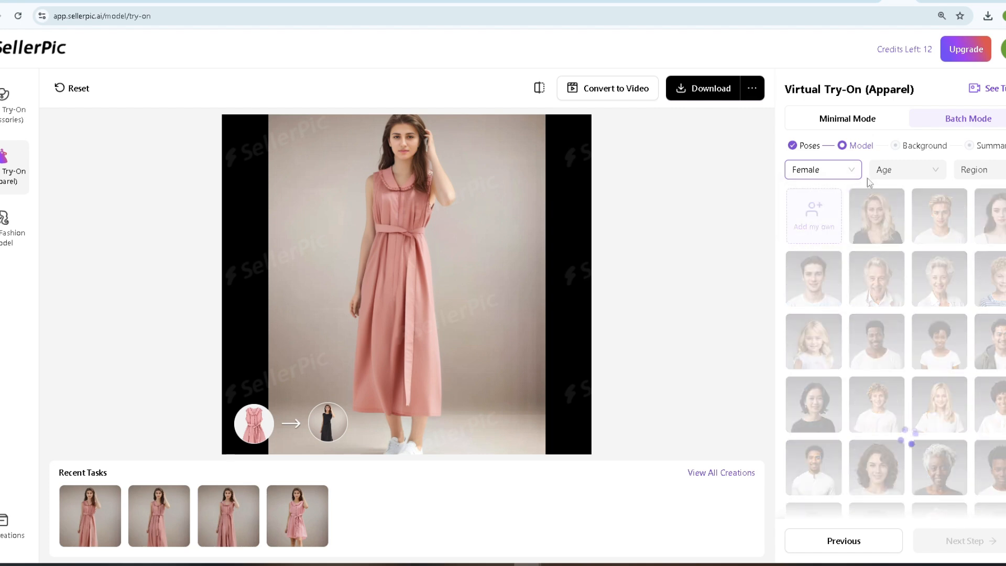
{"action": "left_click", "coordinate": [887, 173]}
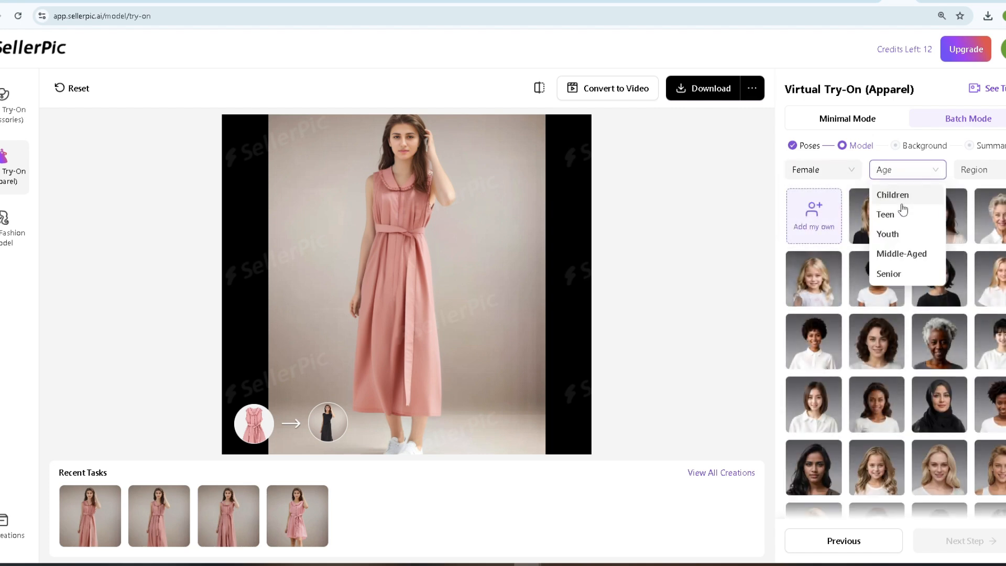
{"action": "left_click", "coordinate": [899, 233]}
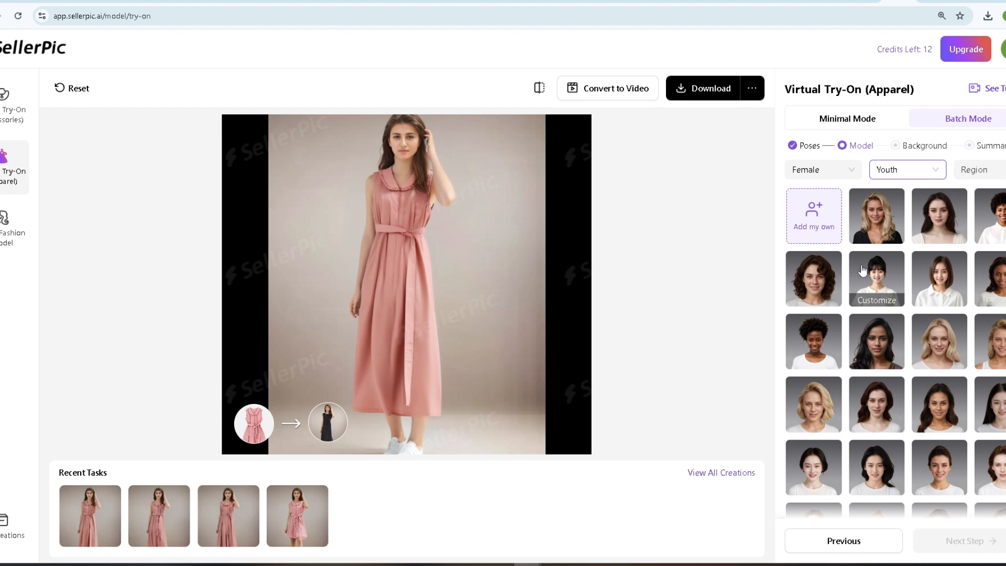
{"action": "left_click", "coordinate": [820, 274]}
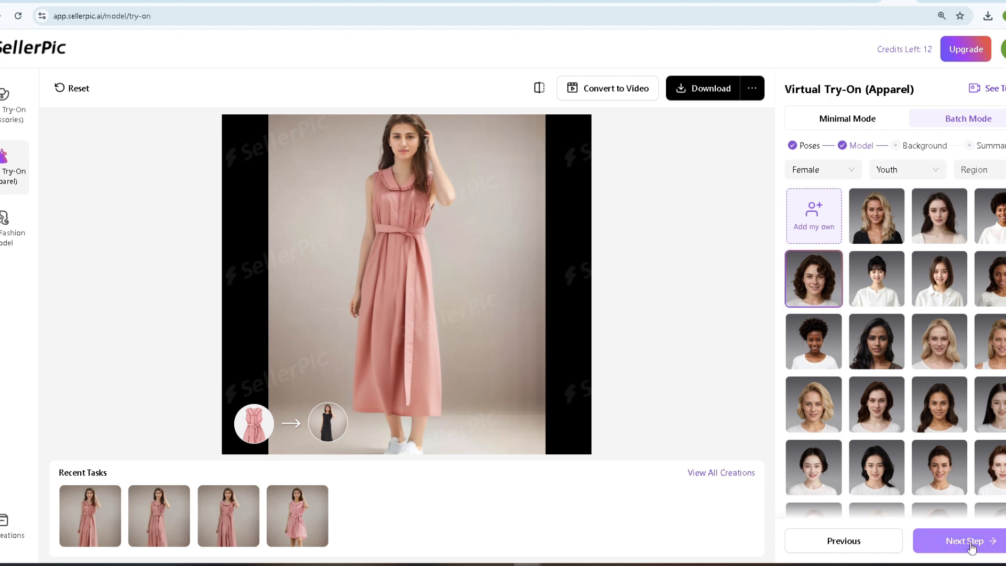
{"action": "left_click", "coordinate": [970, 545]}
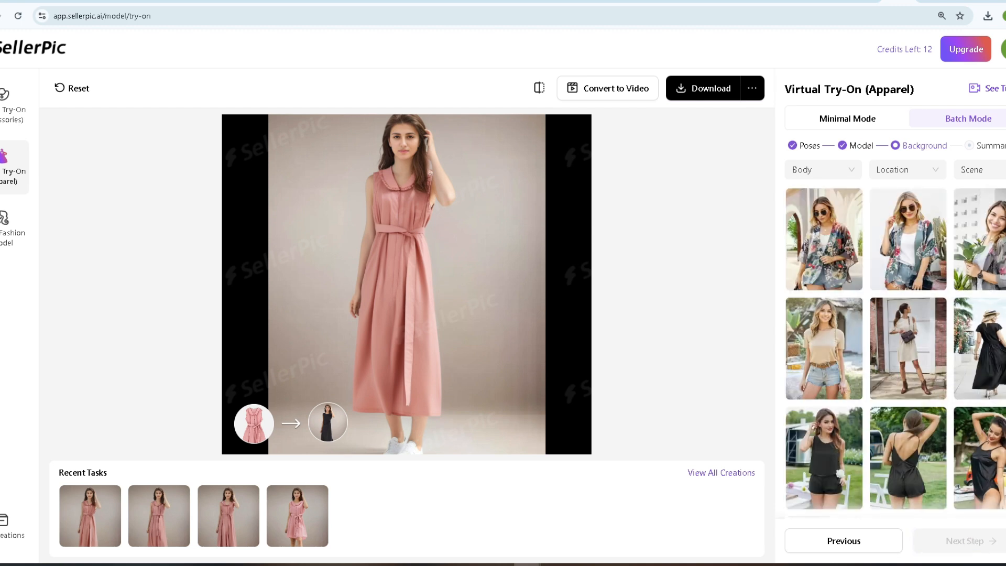
Choose the background with the woman in a white graphic T-shirt, black shorts and white bag, and generate the batch images.
{"action": "scroll", "coordinate": [927, 350], "scroll_direction": "down", "scroll_amount": 1}
{"action": "scroll", "coordinate": [895, 350], "scroll_direction": "down", "scroll_amount": 7}
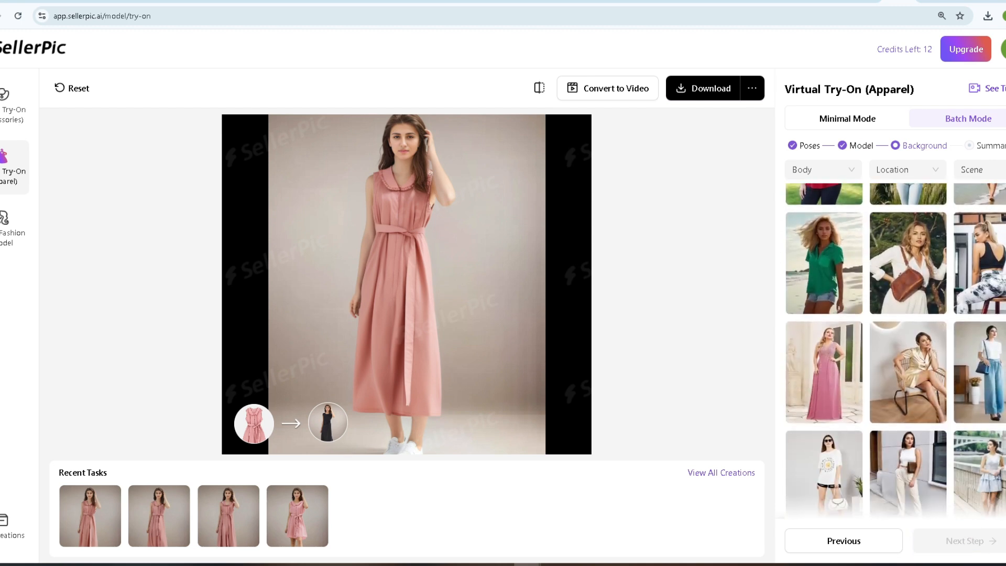
{"action": "scroll", "coordinate": [895, 349], "scroll_direction": "down", "scroll_amount": 2}
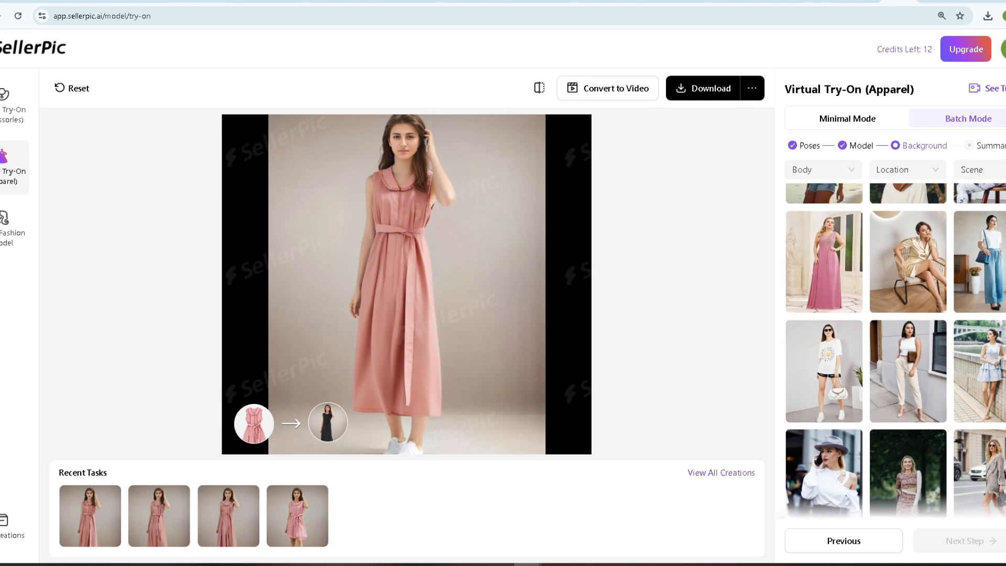
{"action": "scroll", "coordinate": [895, 349], "scroll_direction": "down", "scroll_amount": 1}
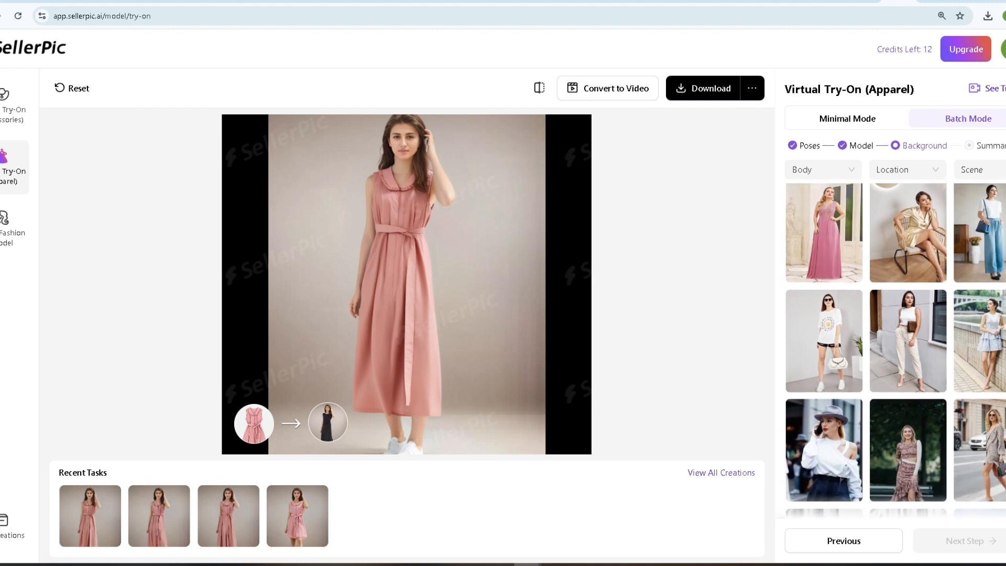
{"action": "scroll", "coordinate": [895, 349], "scroll_direction": "up", "scroll_amount": 3}
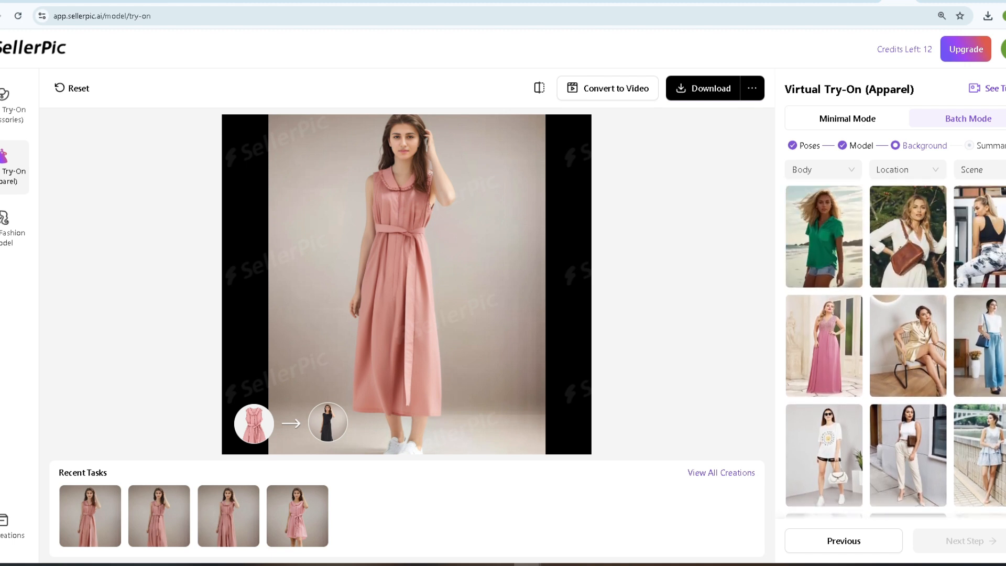
{"action": "left_click", "coordinate": [820, 460]}
{"action": "left_click", "coordinate": [970, 541]}
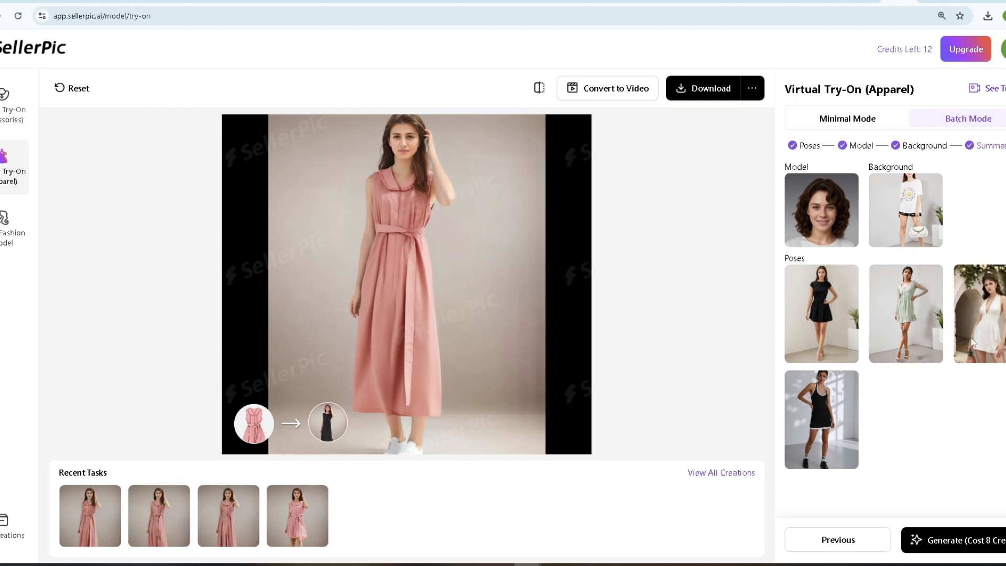
{"action": "left_click", "coordinate": [961, 544]}
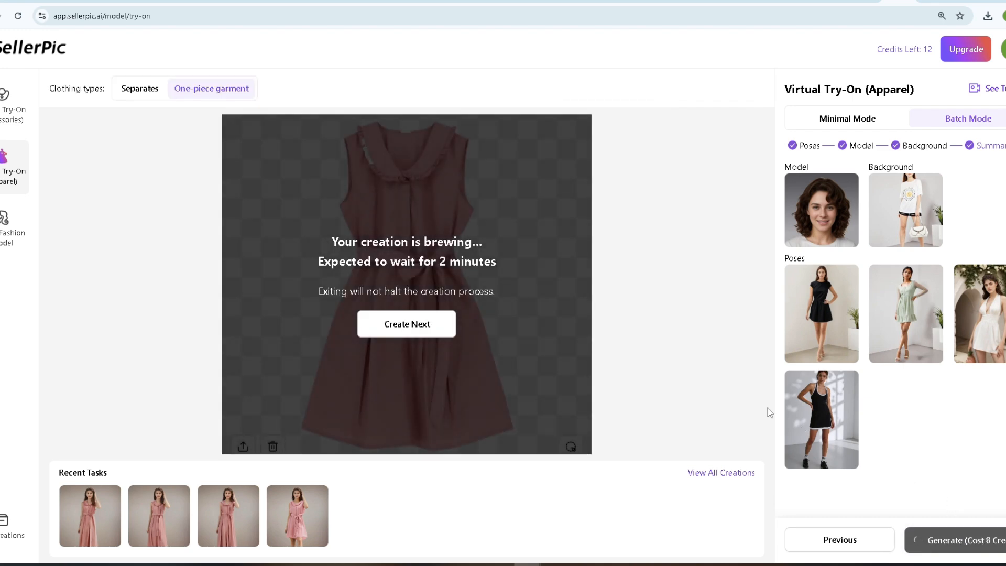
Preview the batch-generated images of the pink dress in the different poses.
{"action": "left_click", "coordinate": [309, 509]}
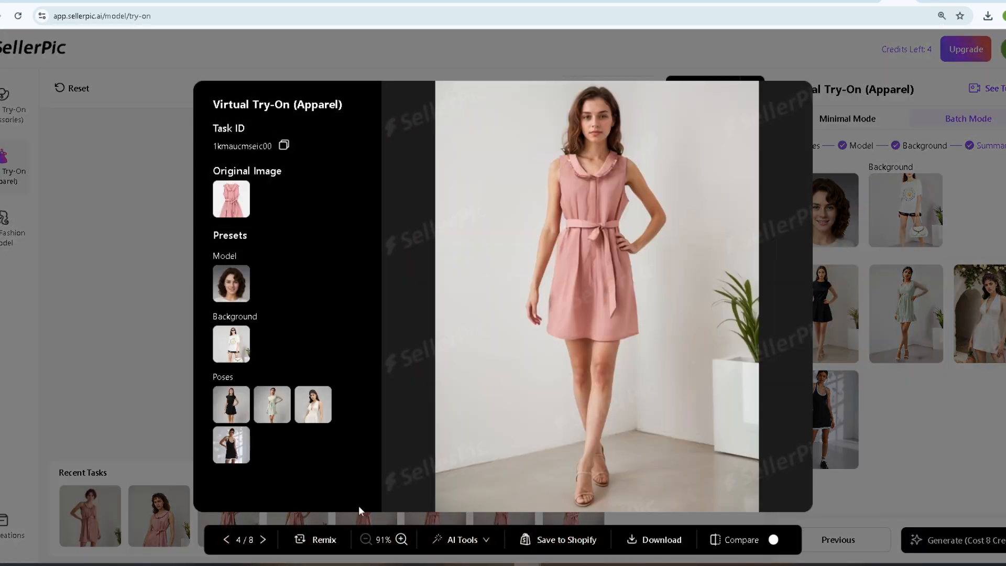
{"action": "left_click", "coordinate": [228, 541]}
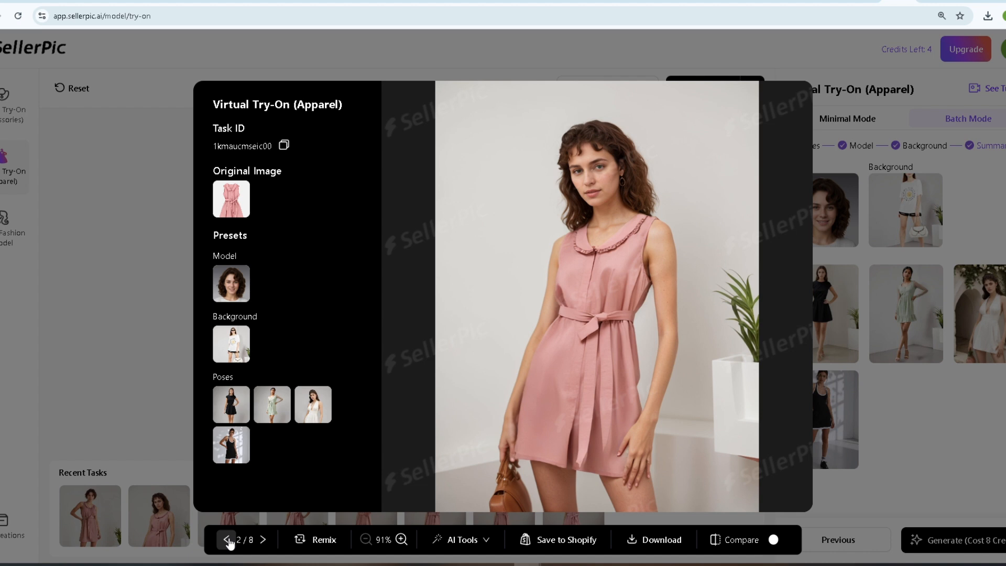
{"action": "left_click", "coordinate": [228, 541]}
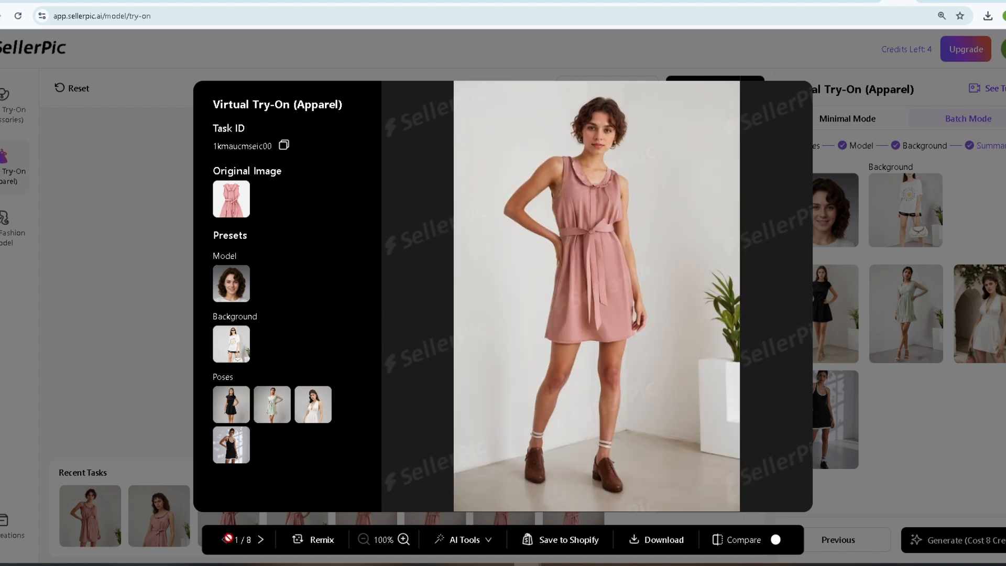
{"action": "left_click", "coordinate": [260, 539]}
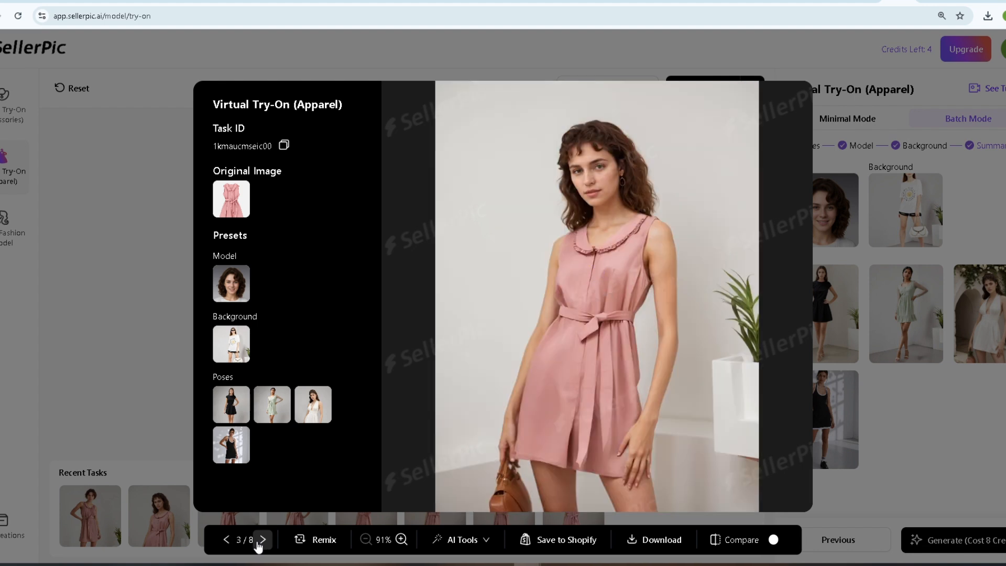
{"action": "left_click", "coordinate": [258, 543]}
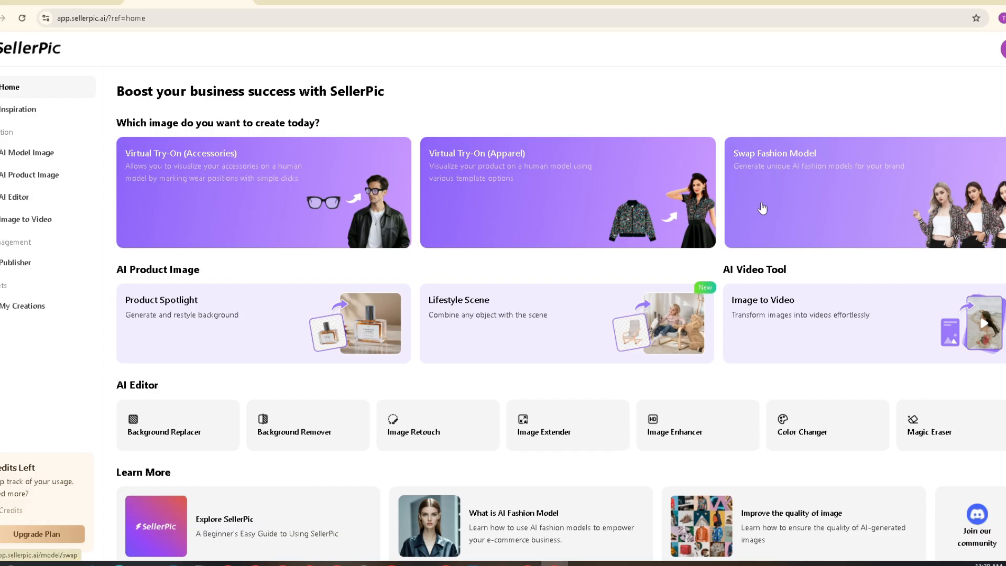
Open Swap Fashion Model and upload the image 0932b1e02b1a9e1ddca84a64dd3393bdf4 from the device's Downloads folder.
{"action": "left_click", "coordinate": [762, 208]}
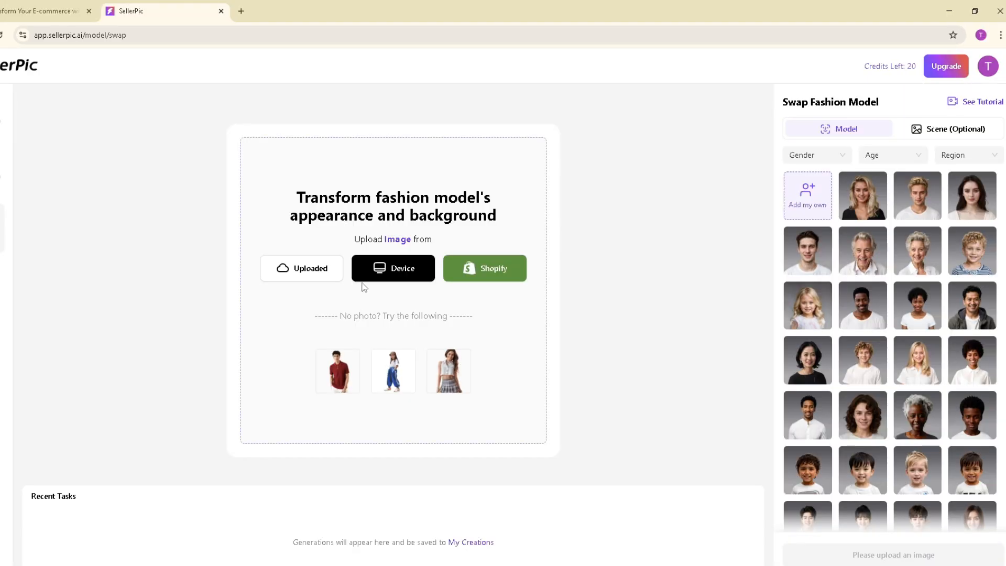
{"action": "left_click", "coordinate": [383, 269]}
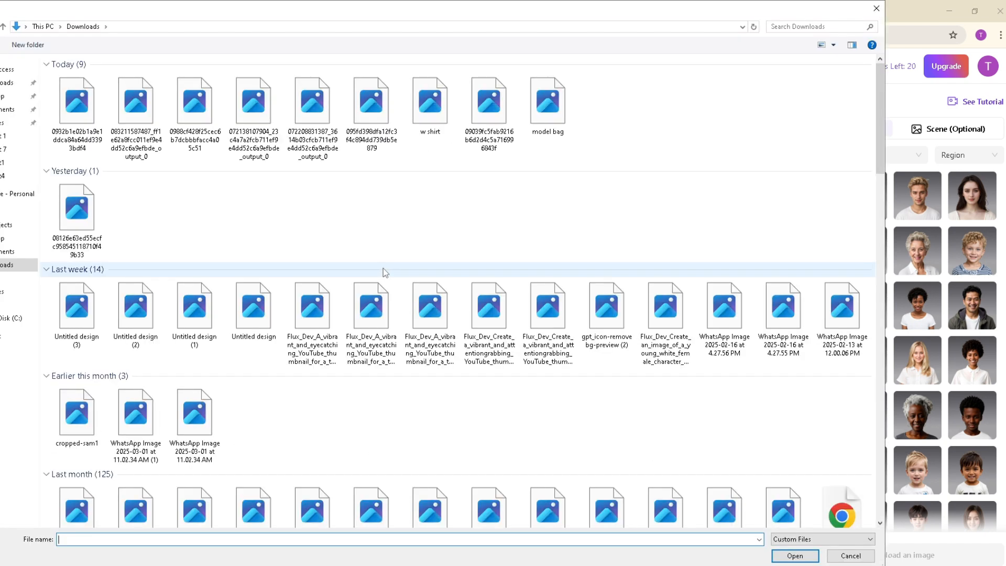
{"action": "left_click", "coordinate": [72, 111]}
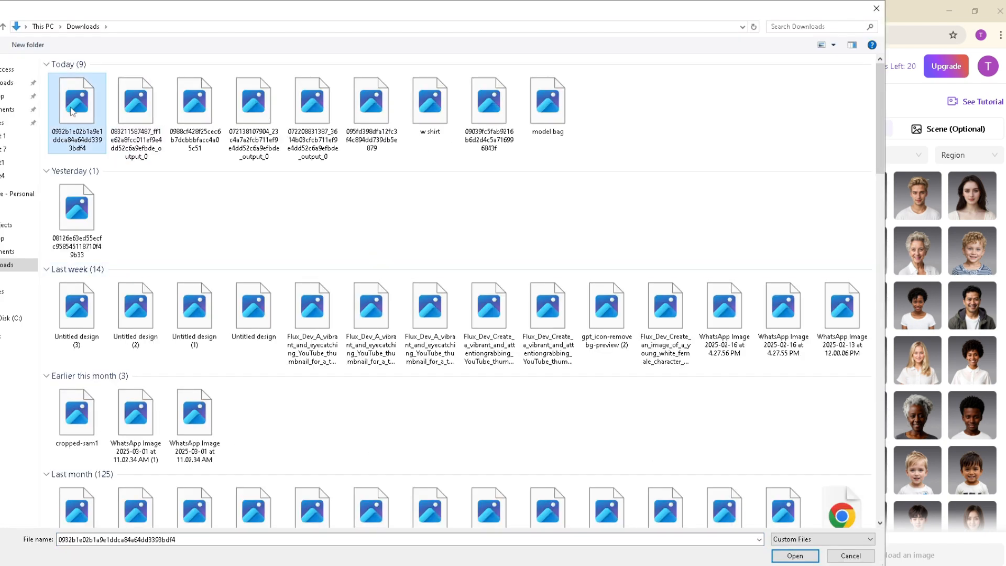
{"action": "left_click", "coordinate": [795, 555]}
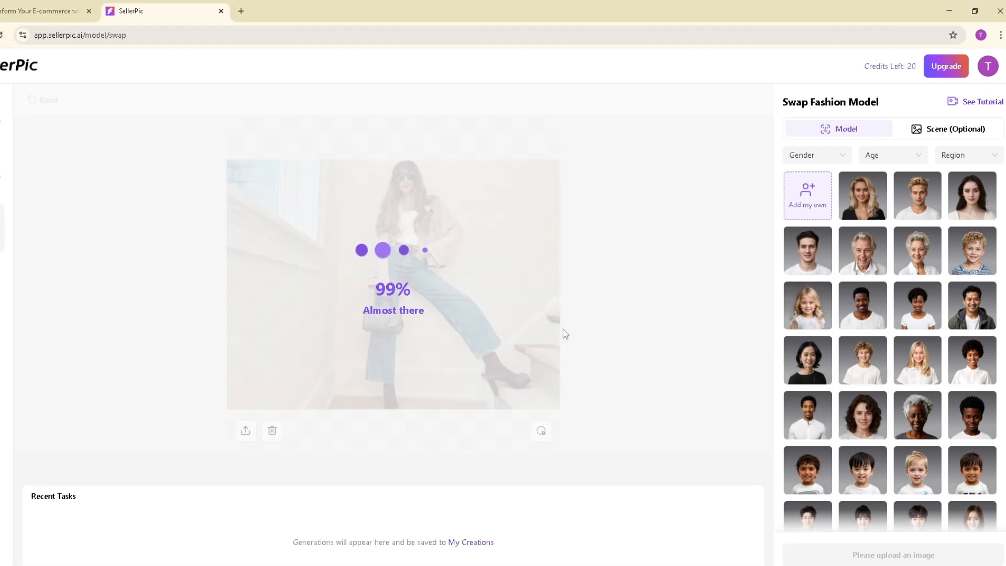
Mask the handbag in the uploaded photo as the selected area and confirm the mask.
{"action": "left_click", "coordinate": [541, 431]}
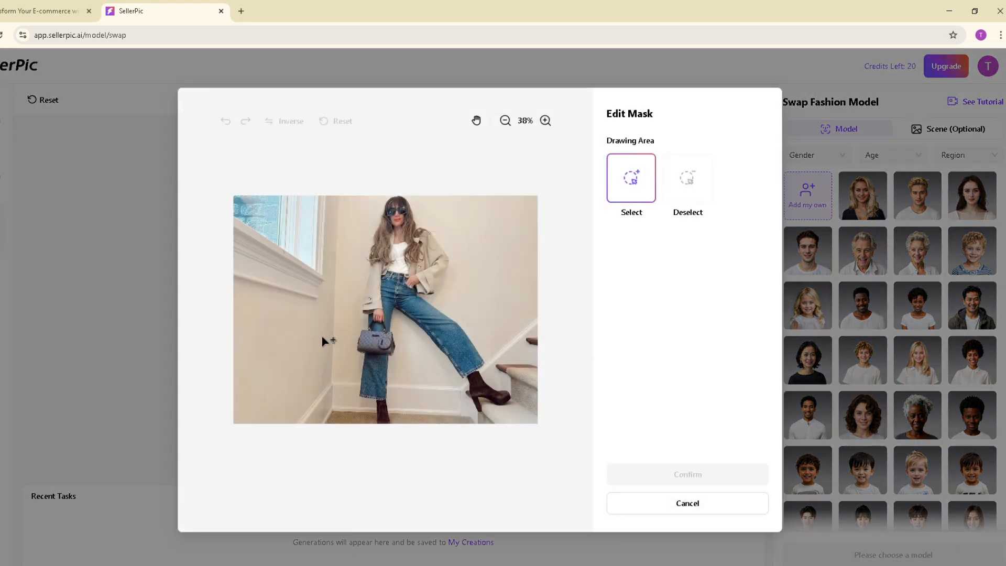
{"action": "left_click", "coordinate": [368, 344]}
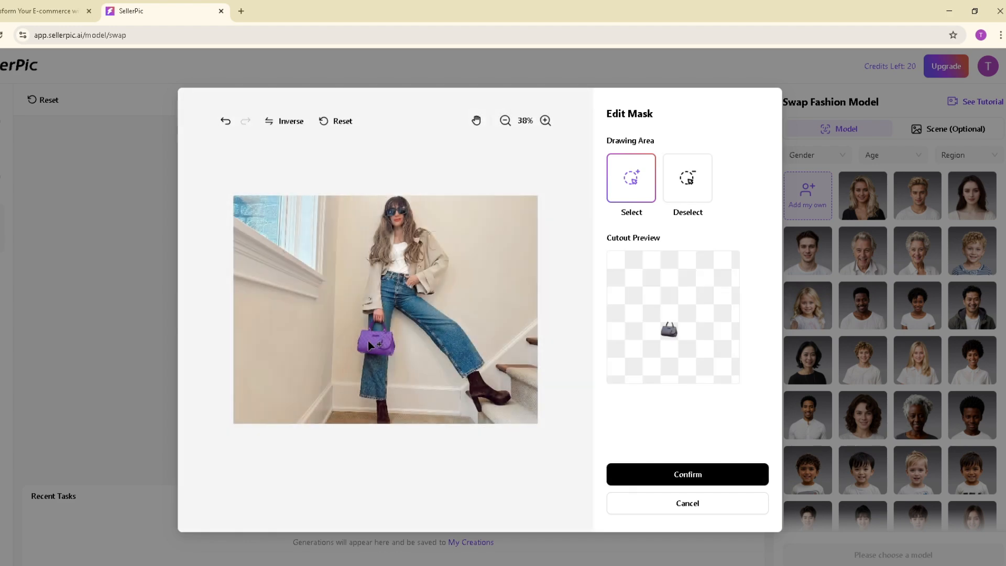
{"action": "left_click", "coordinate": [690, 477]}
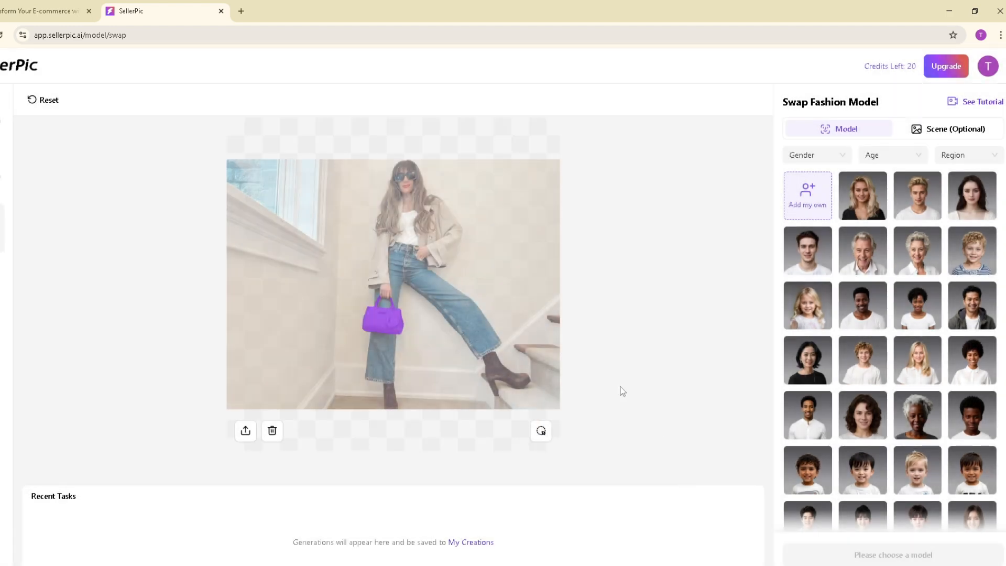
Filter the swap models by Female and Youth, choose the woman with dark curly hair and generate the images.
{"action": "left_click", "coordinate": [812, 155]}
{"action": "left_click", "coordinate": [809, 176]}
{"action": "left_click", "coordinate": [897, 158]}
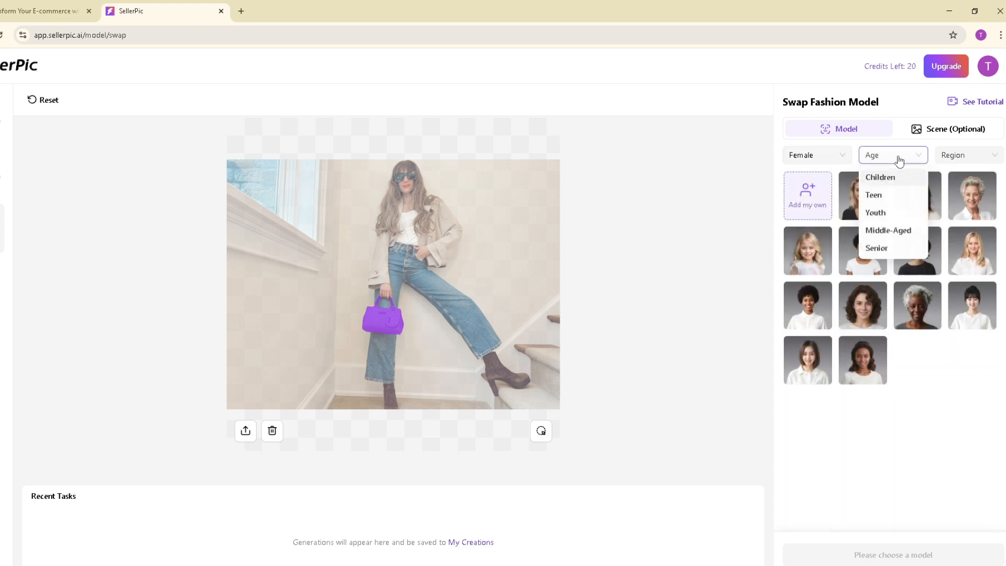
{"action": "left_click", "coordinate": [880, 212]}
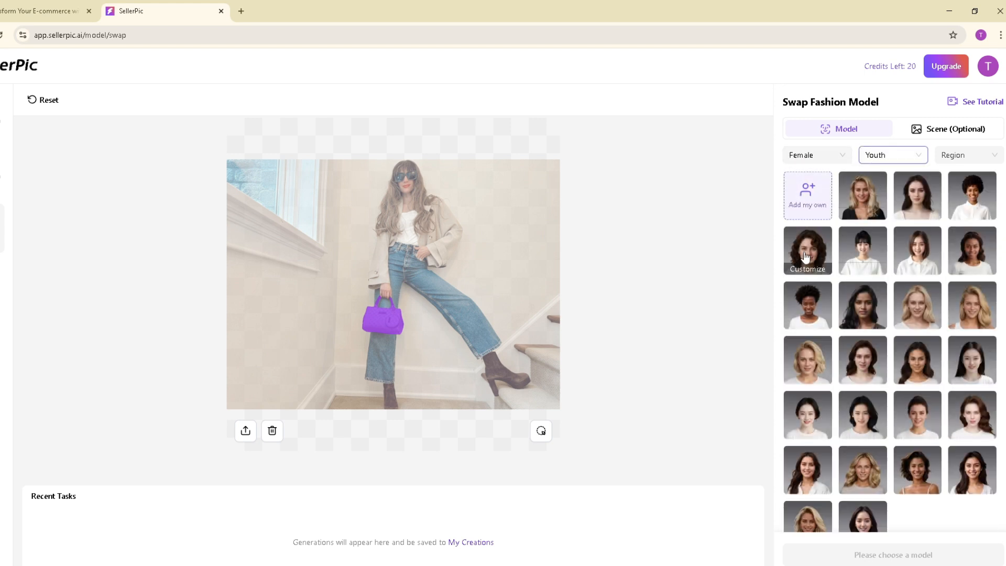
{"action": "left_click", "coordinate": [806, 257]}
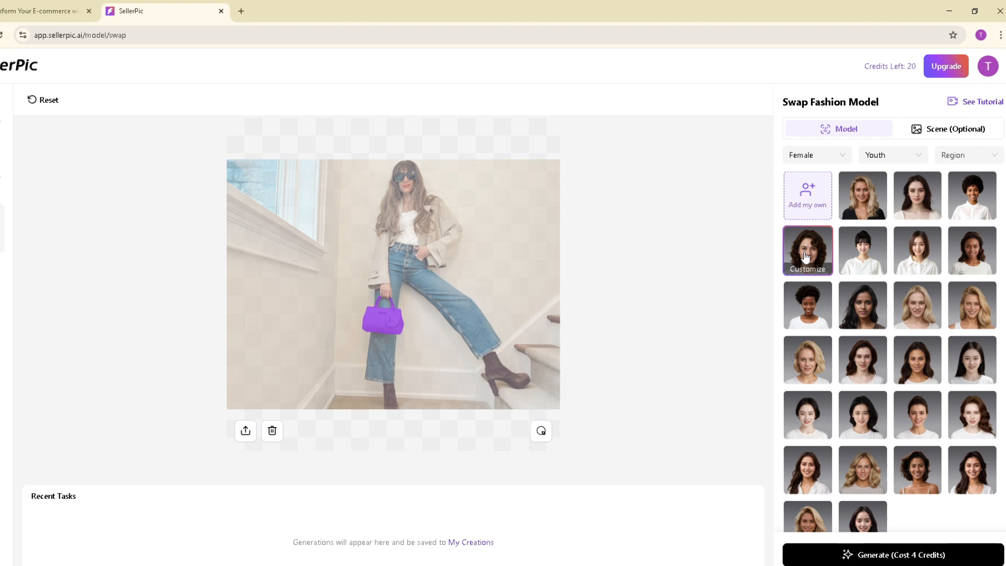
{"action": "left_click", "coordinate": [843, 555]}
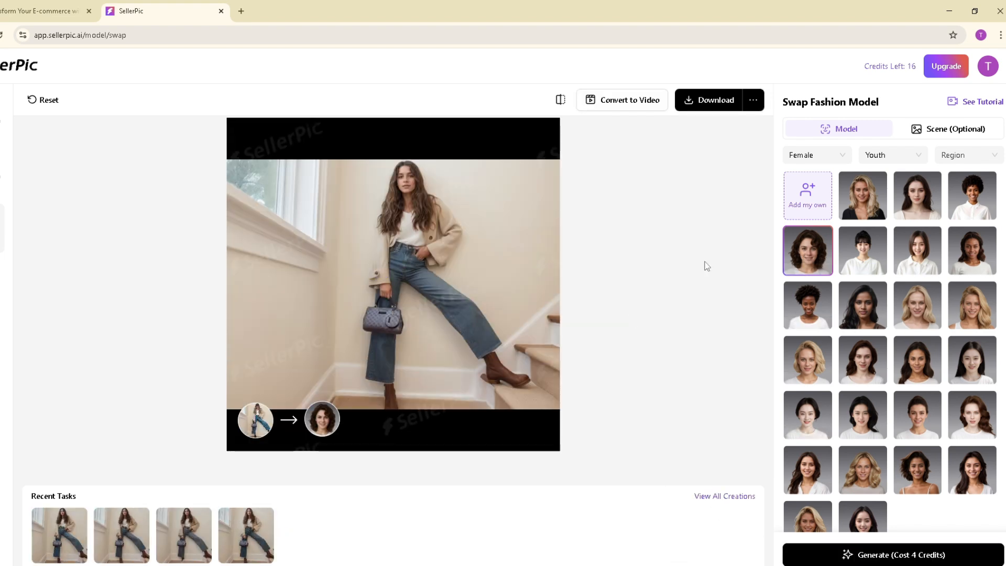
Inspect the swapped-model results up close and download the fourth image as a JPG with the free option.
{"action": "left_click", "coordinate": [442, 336]}
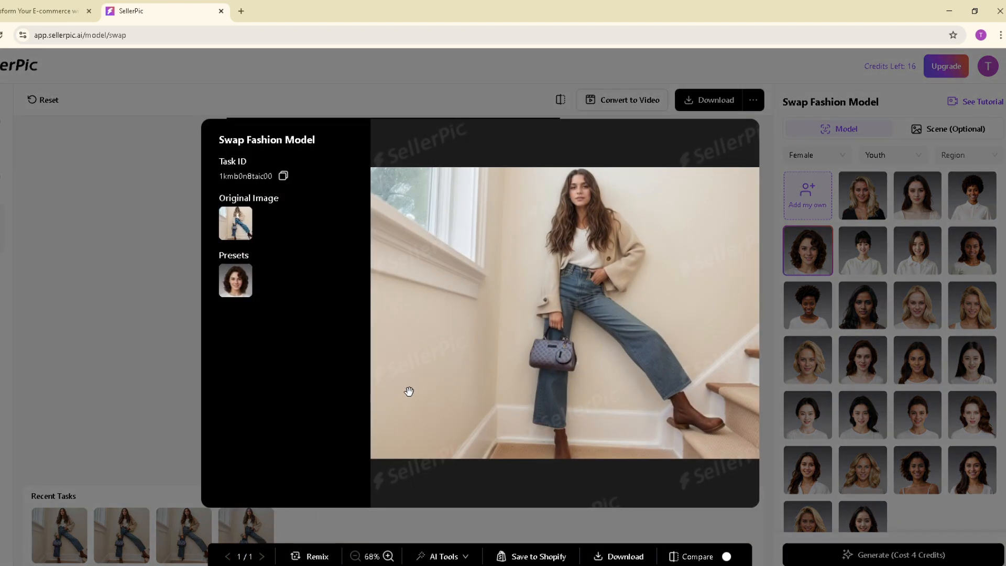
{"action": "scroll", "coordinate": [413, 386], "scroll_direction": "up", "scroll_amount": 3}
{"action": "scroll", "coordinate": [635, 306], "scroll_direction": "down", "scroll_amount": 2}
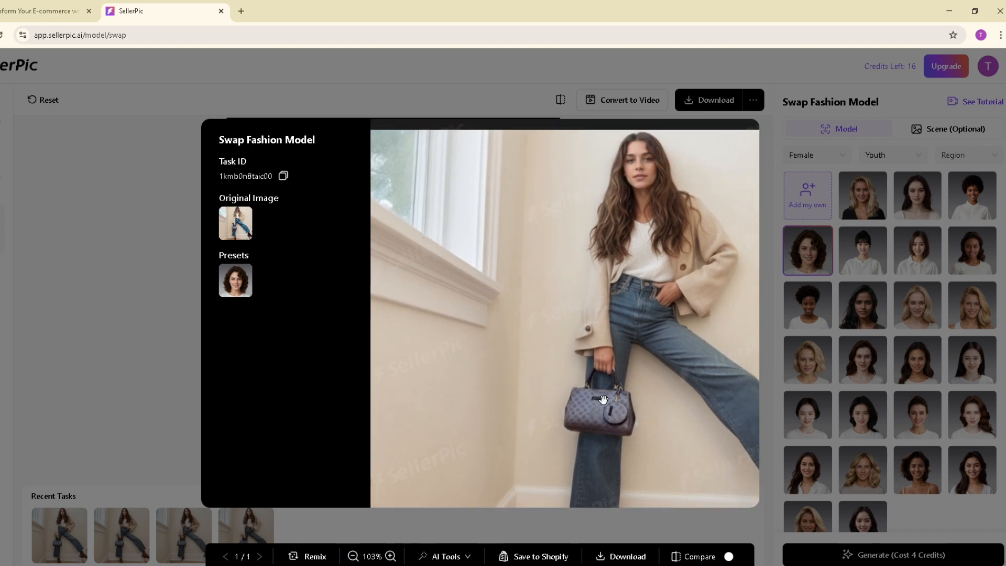
{"action": "left_click_drag", "start_coordinate": [632, 355], "coordinate": [612, 283]}
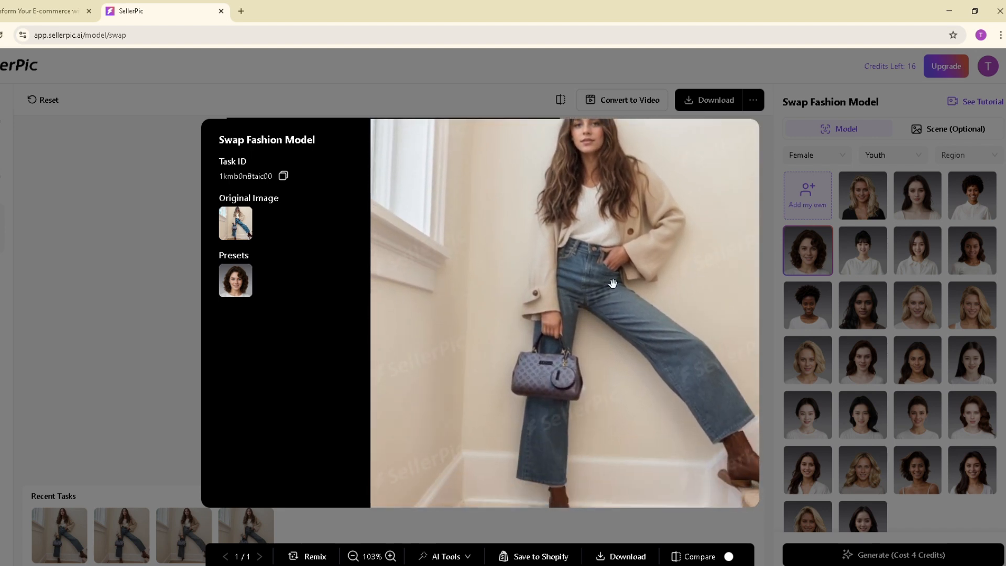
{"action": "scroll", "coordinate": [611, 283], "scroll_direction": "down", "scroll_amount": 2}
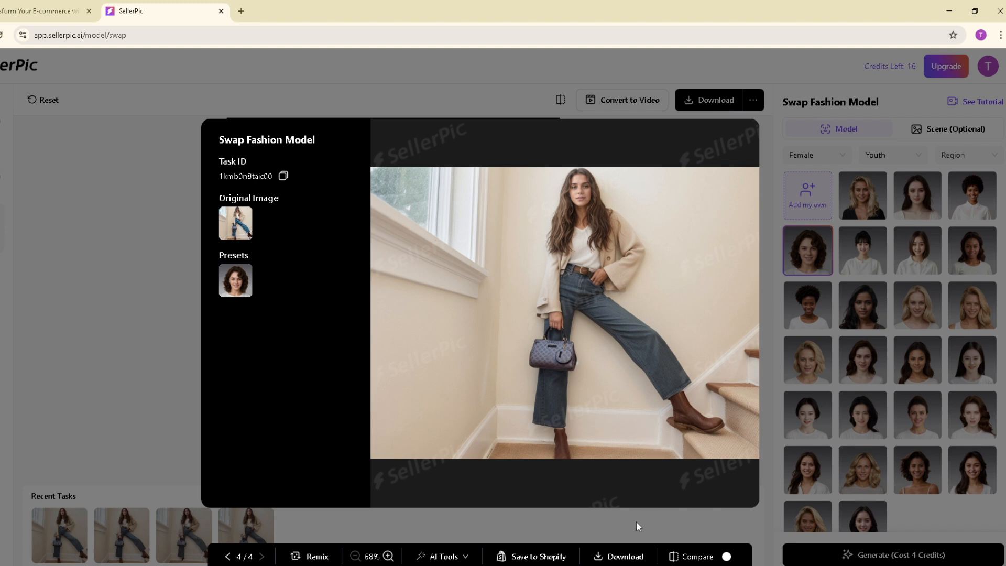
{"action": "left_click", "coordinate": [611, 558]}
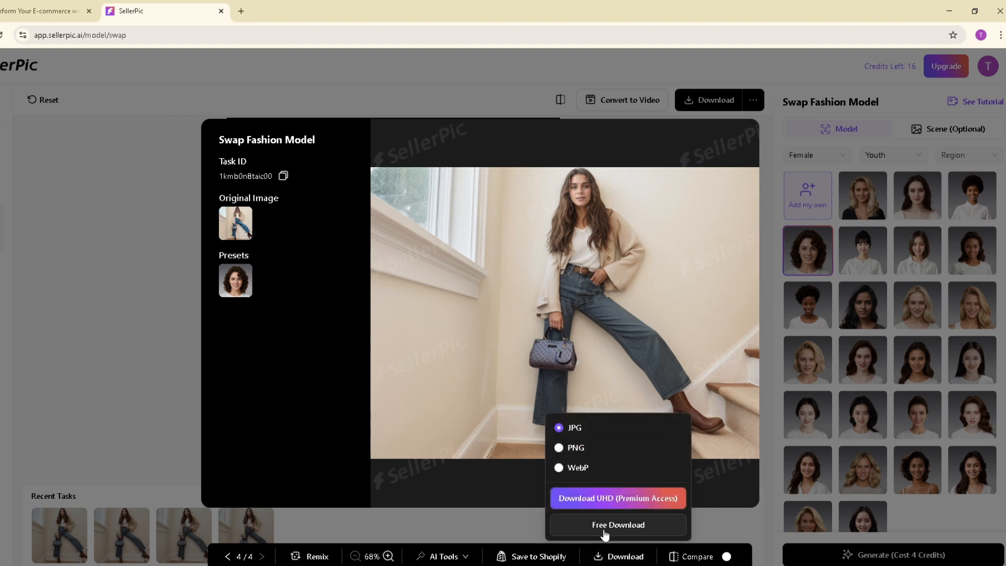
{"action": "left_click", "coordinate": [604, 532]}
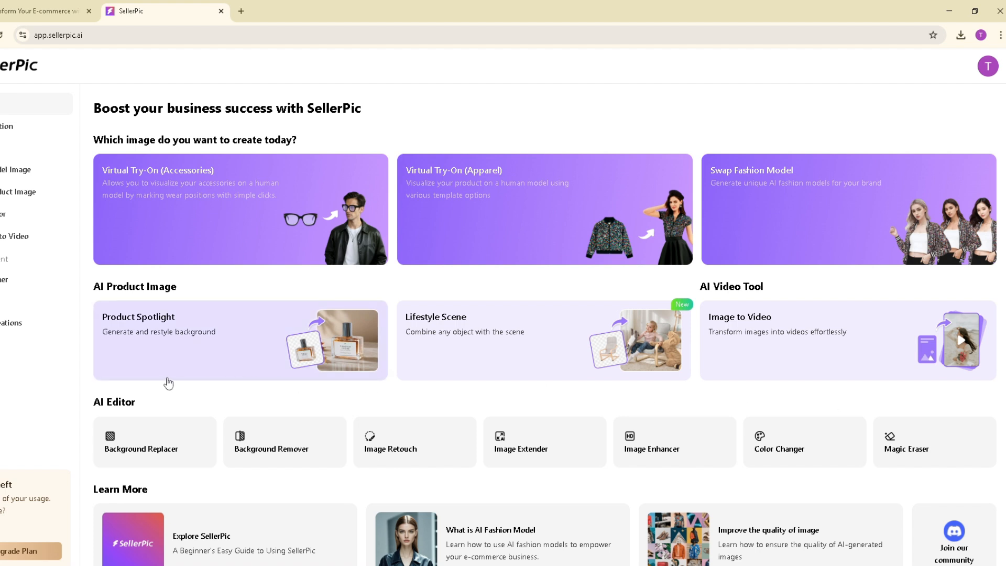
Open the Image Enhancer and upload the swapped-model image with the handbag from the device.
{"action": "left_click", "coordinate": [635, 447]}
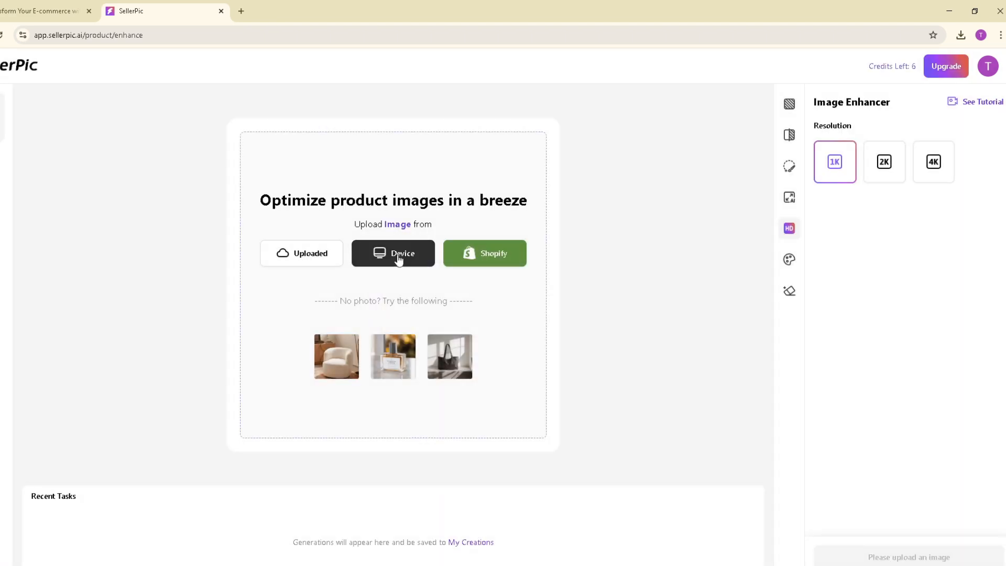
{"action": "left_click", "coordinate": [399, 258]}
{"action": "left_click", "coordinate": [135, 105]}
{"action": "left_click", "coordinate": [795, 555]}
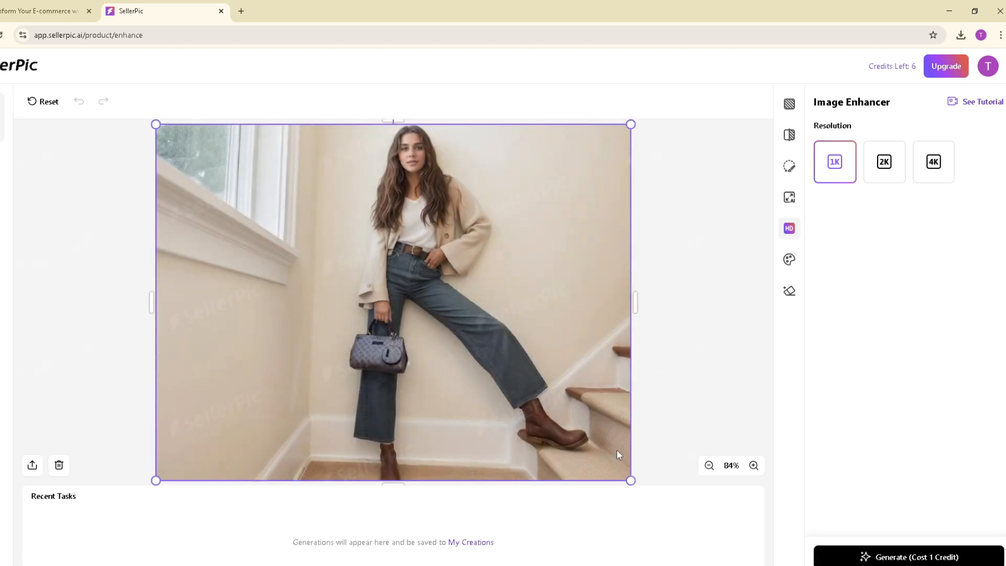
Set the enhancer resolution to 4K, generate the enhanced image and open the result.
{"action": "left_click", "coordinate": [931, 166]}
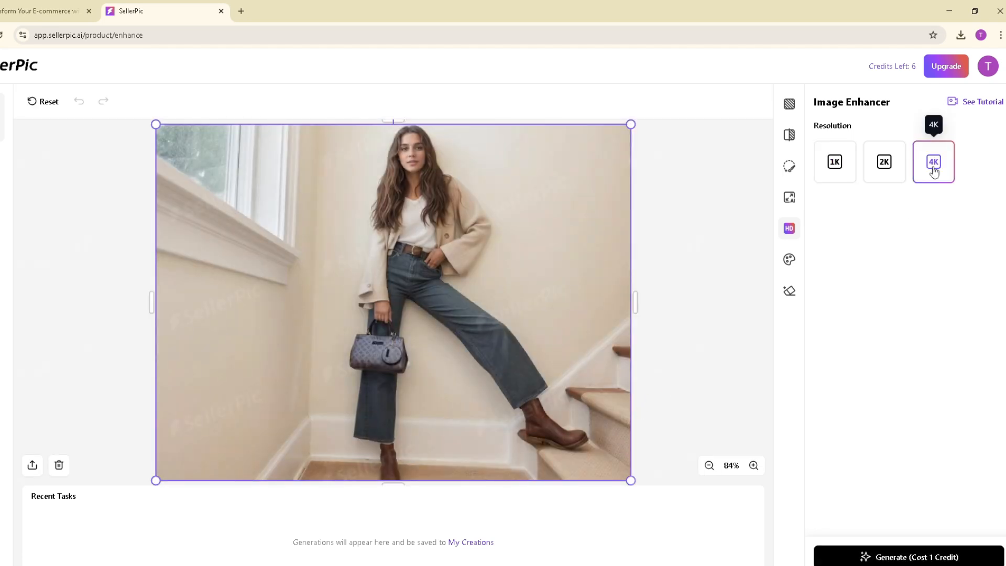
{"action": "left_click", "coordinate": [918, 558]}
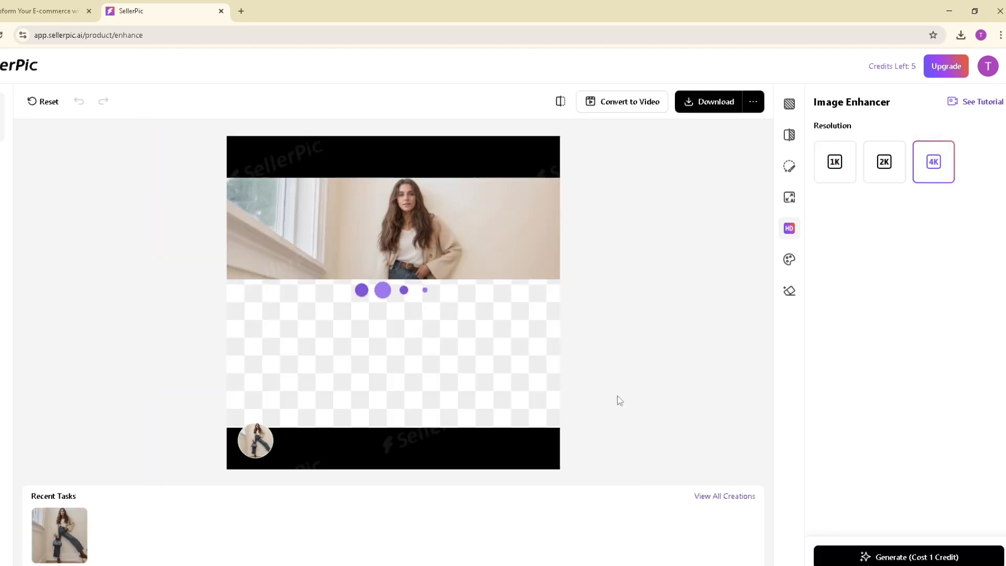
{"action": "left_click", "coordinate": [396, 299]}
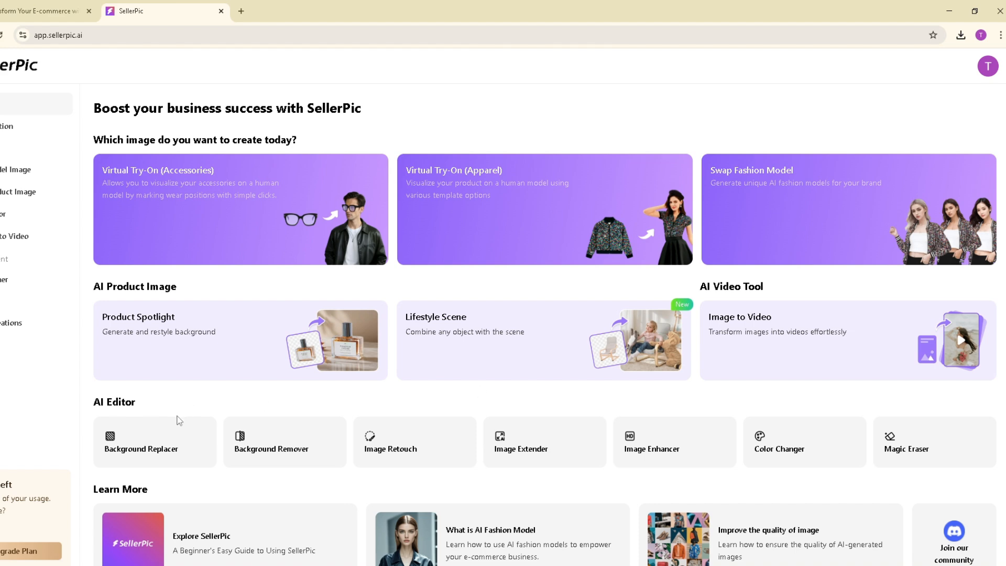
Open the Background Replacer and upload the enhanced model image from the device.
{"action": "left_click", "coordinate": [167, 453]}
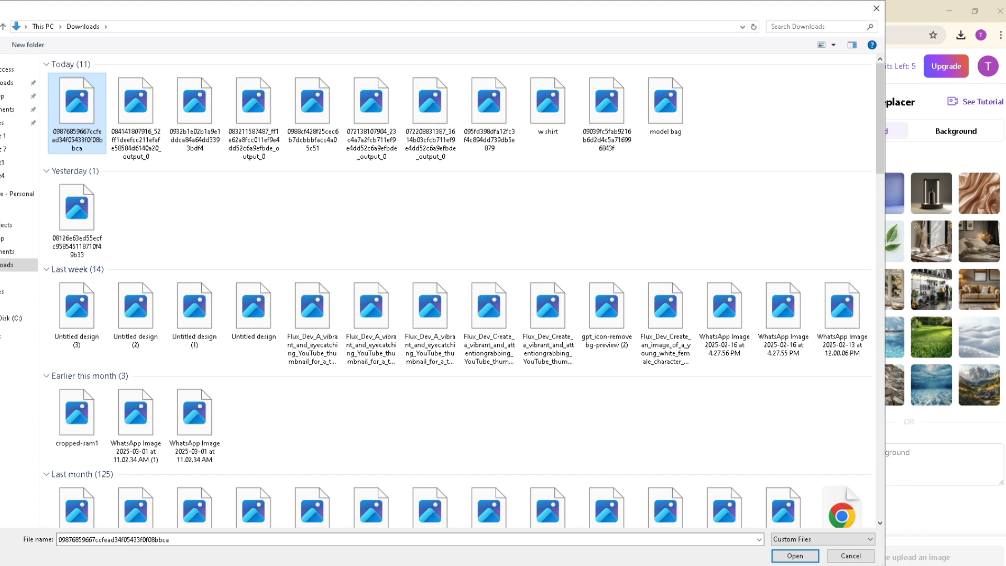
{"action": "left_click", "coordinate": [800, 552]}
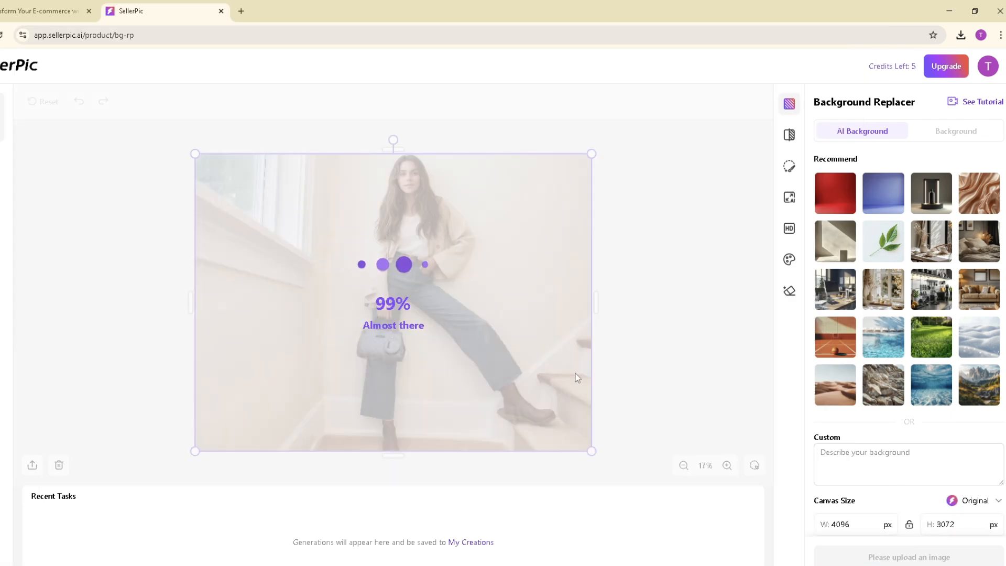
Choose a plain recommended AI background, generate the new backgrounds for the model image and browse the results.
{"action": "left_click", "coordinate": [881, 204]}
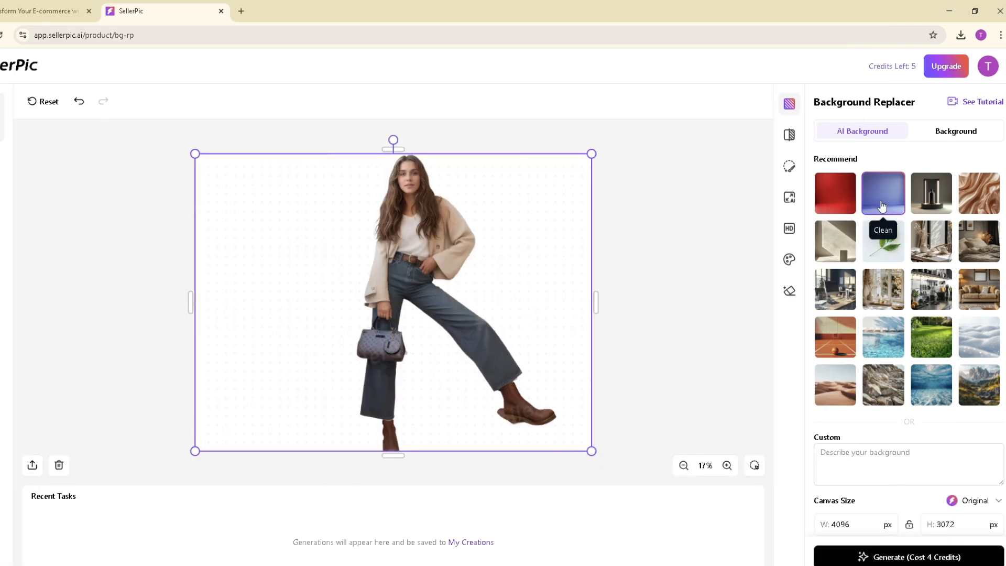
{"action": "left_click", "coordinate": [907, 556]}
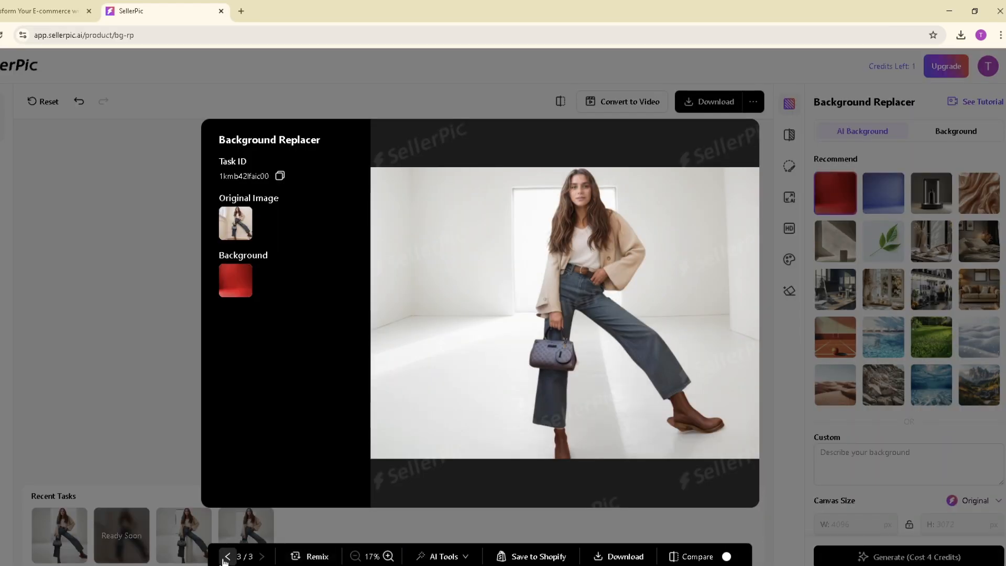
{"action": "left_click", "coordinate": [227, 557]}
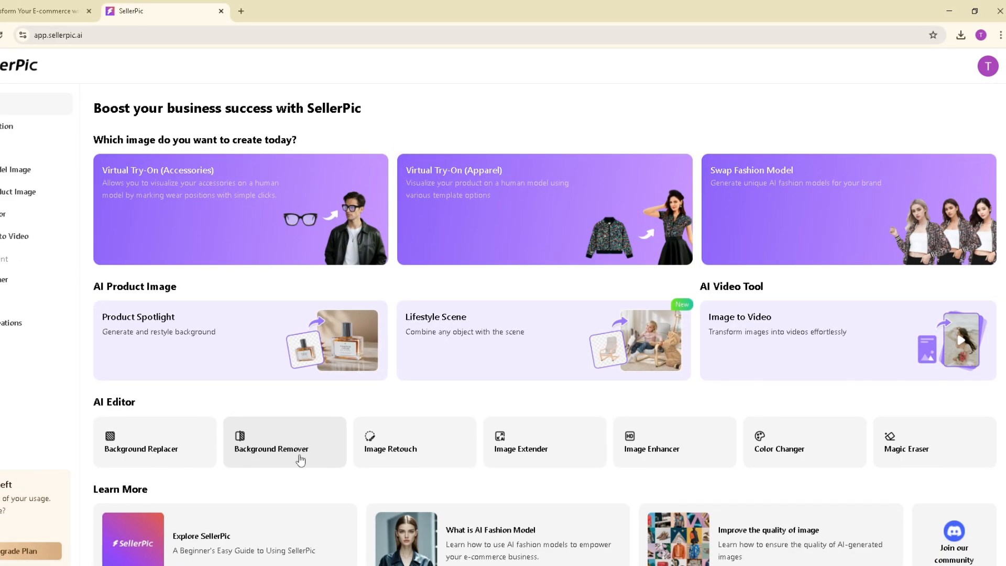
Open the Background Remover and choose to upload an image from the device.
{"action": "left_click", "coordinate": [300, 459]}
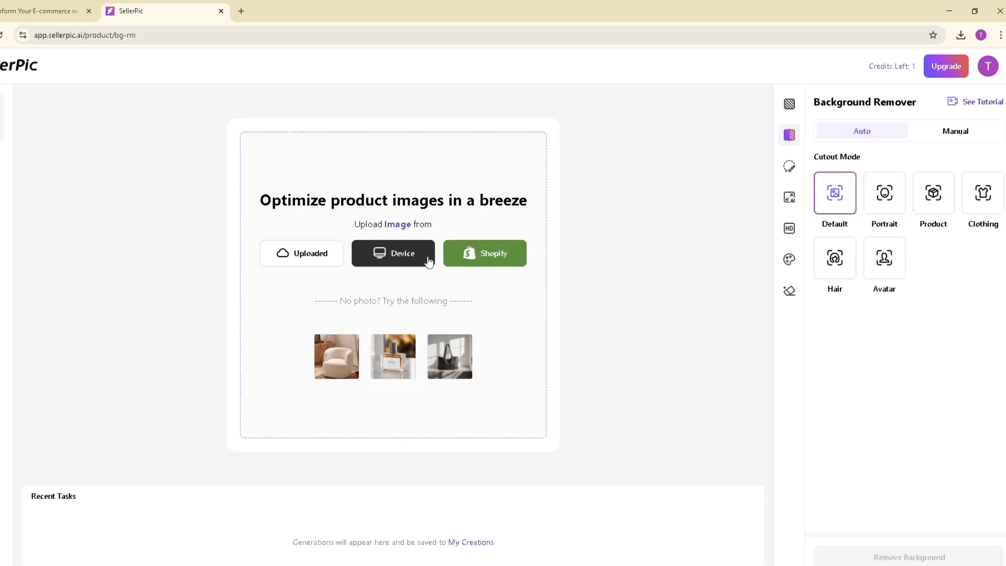
{"action": "left_click", "coordinate": [414, 253]}
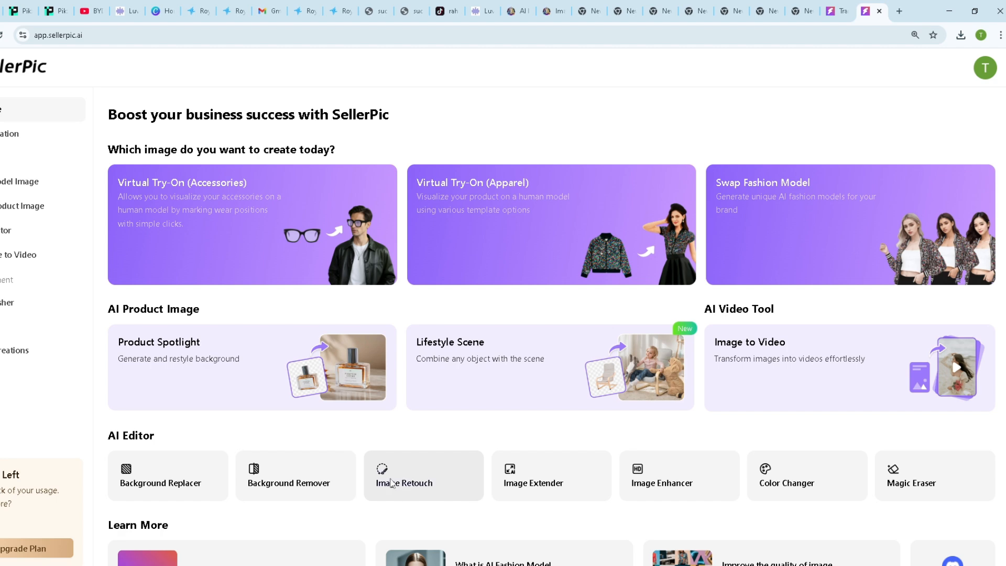
Upload the model image to Image Retouch and retouch the spot beside the front boot with a small brush and the prompt "remove".
{"action": "left_click", "coordinate": [390, 482]}
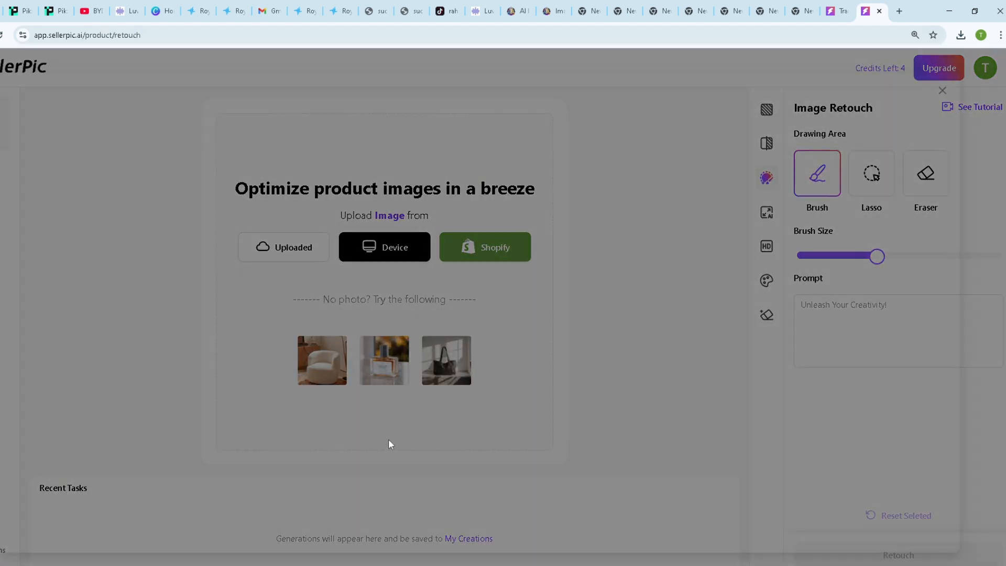
{"action": "left_click", "coordinate": [369, 248]}
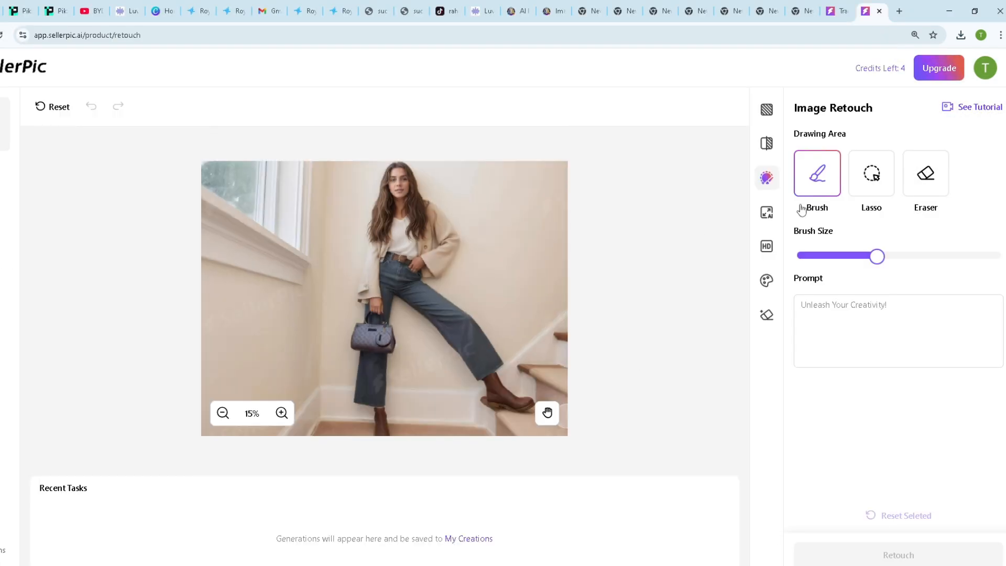
{"action": "left_click", "coordinate": [807, 256]}
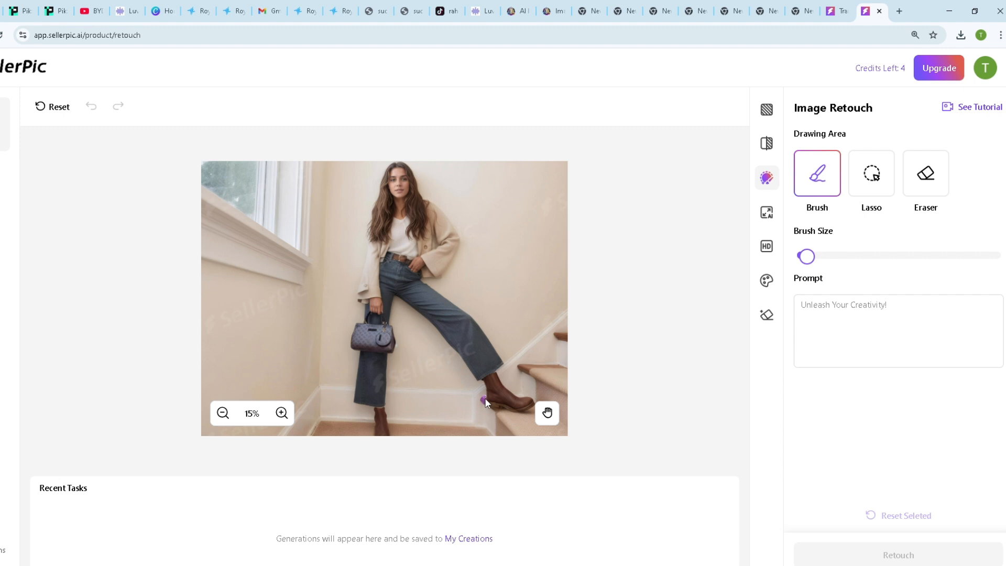
{"action": "left_click", "coordinate": [903, 319]}
{"action": "type", "text": "re"}
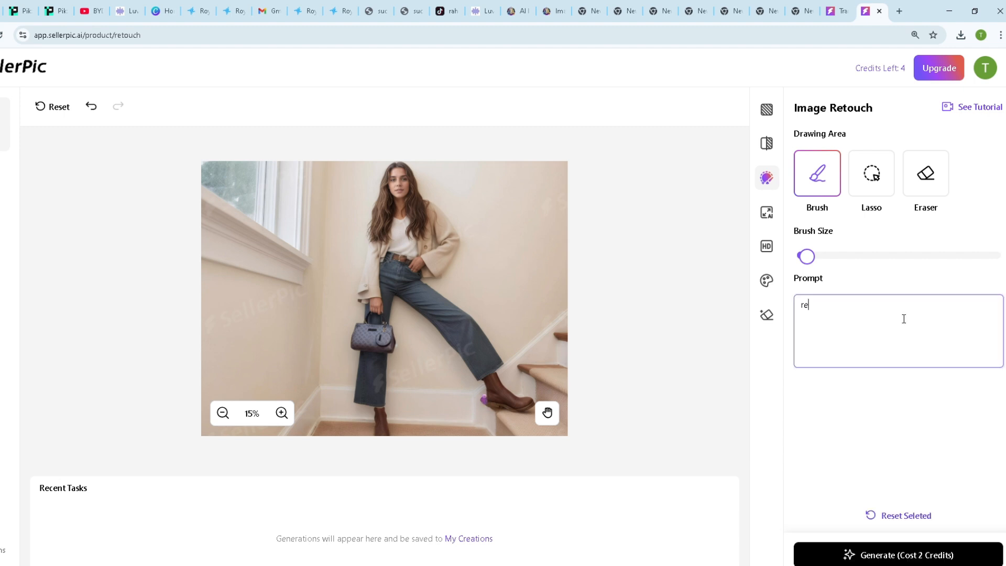
{"action": "type", "text": "move"}
{"action": "left_click", "coordinate": [845, 557]}
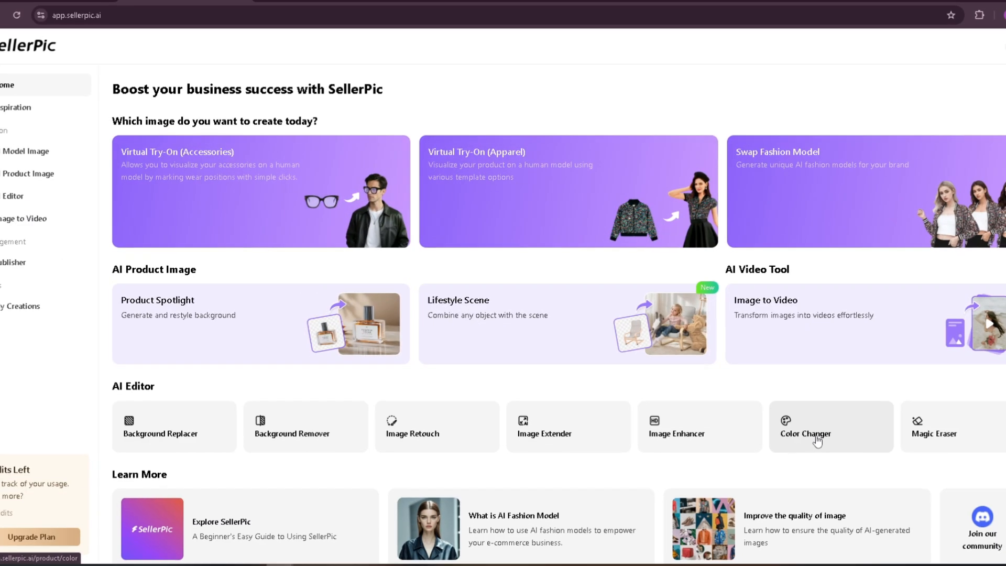
Open the Color Changer with the sample perfume image and recolor the bottle cap red.
{"action": "left_click", "coordinate": [816, 439]}
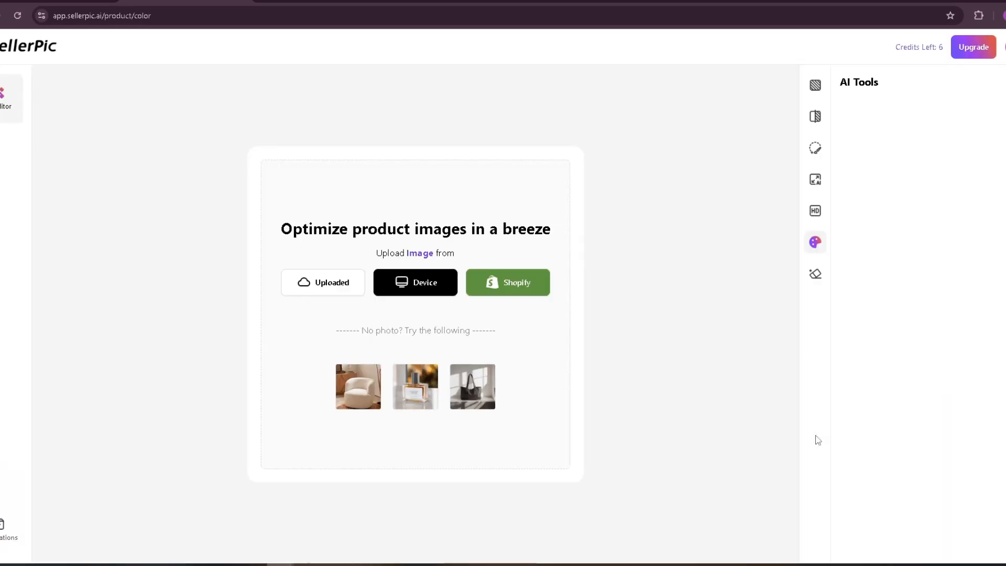
{"action": "left_click", "coordinate": [414, 386]}
{"action": "left_click", "coordinate": [404, 254]}
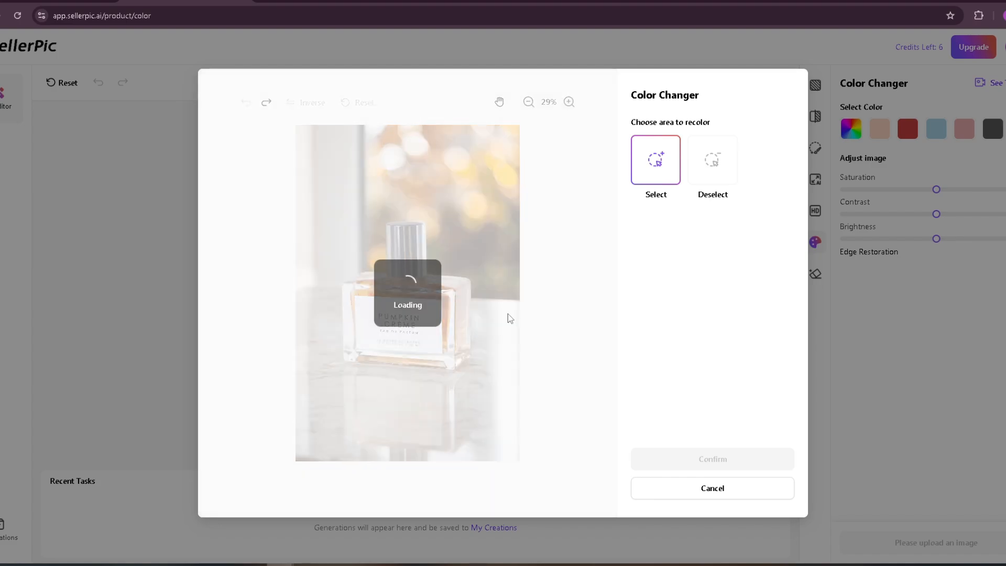
{"action": "left_click", "coordinate": [708, 463]}
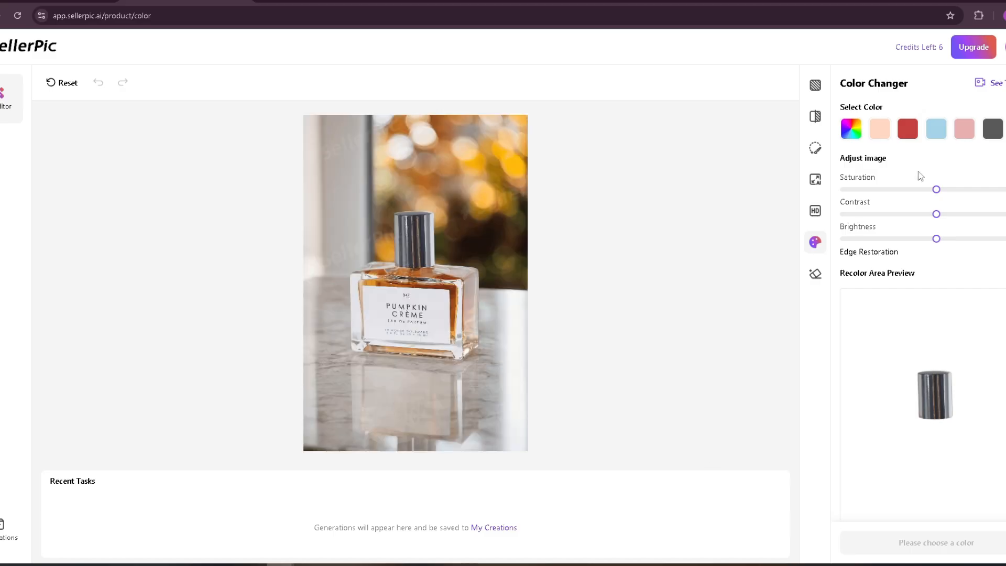
{"action": "left_click", "coordinate": [907, 130]}
{"action": "left_click", "coordinate": [914, 544]}
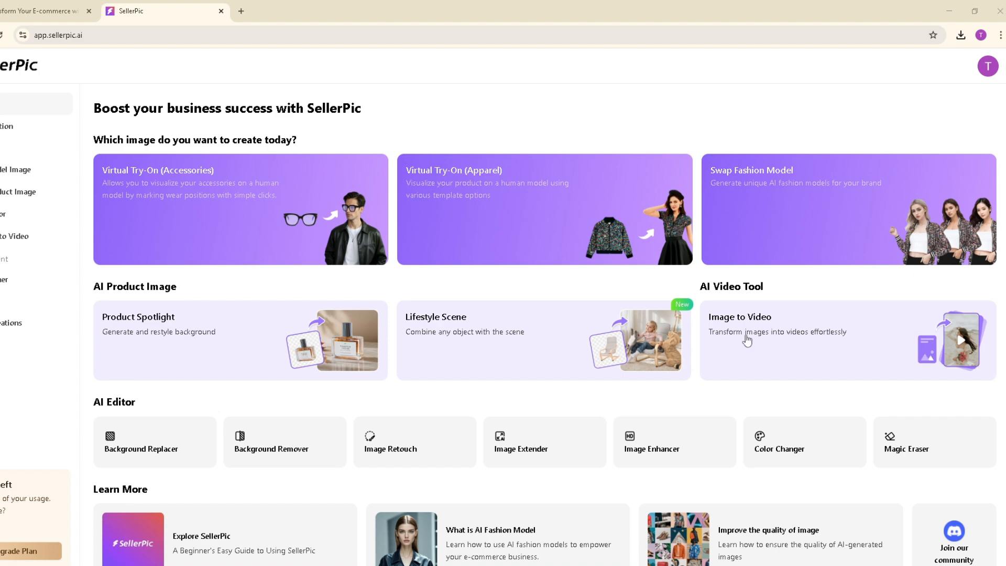
Open Image to Video and upload the model image with the handbag from the device.
{"action": "left_click", "coordinate": [746, 335]}
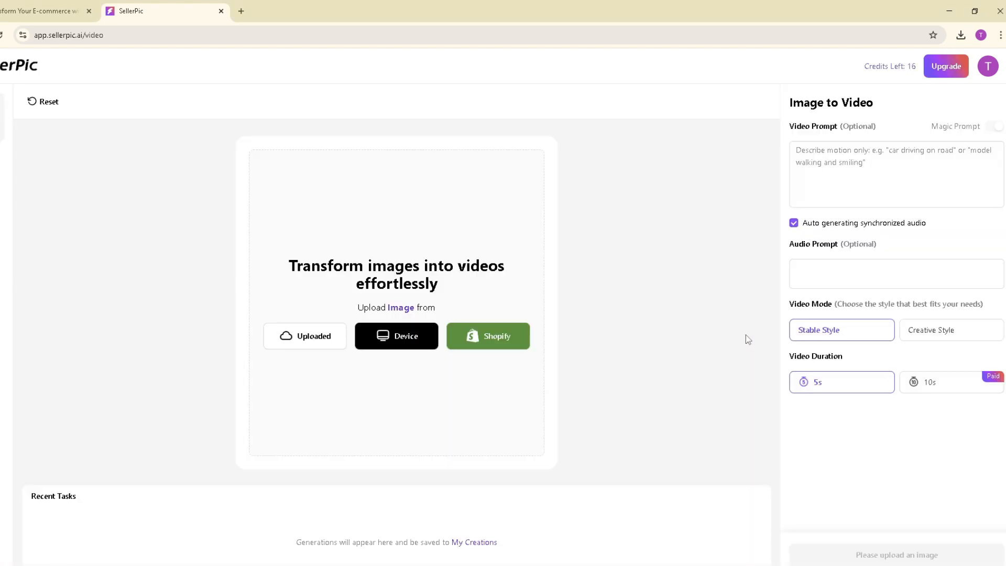
{"action": "left_click", "coordinate": [370, 341]}
{"action": "key", "text": "Return"}
Generate a 5s video in Creative Style with the video prompt "a fashion model girl have bag".
{"action": "left_click", "coordinate": [844, 157]}
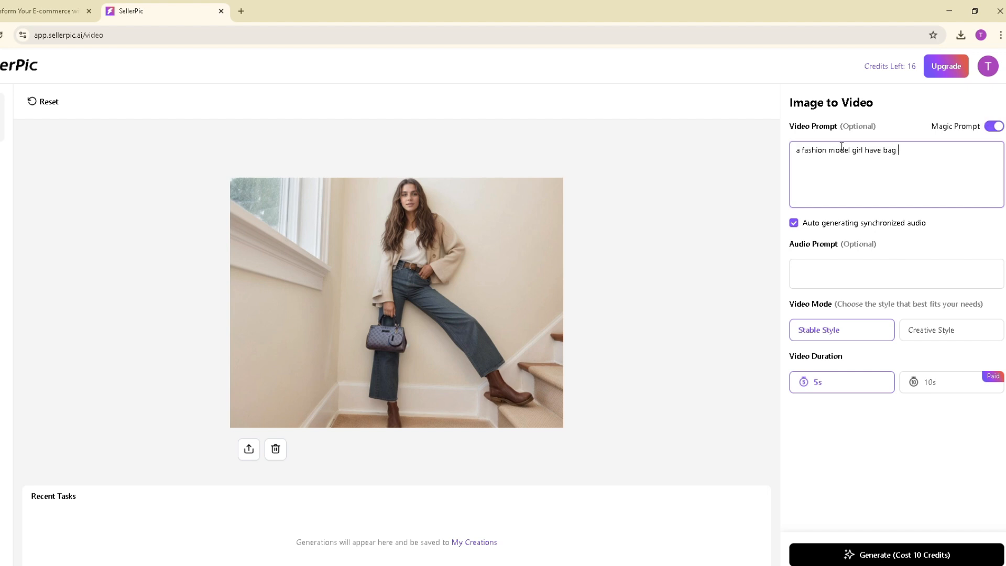
{"action": "left_click", "coordinate": [925, 340]}
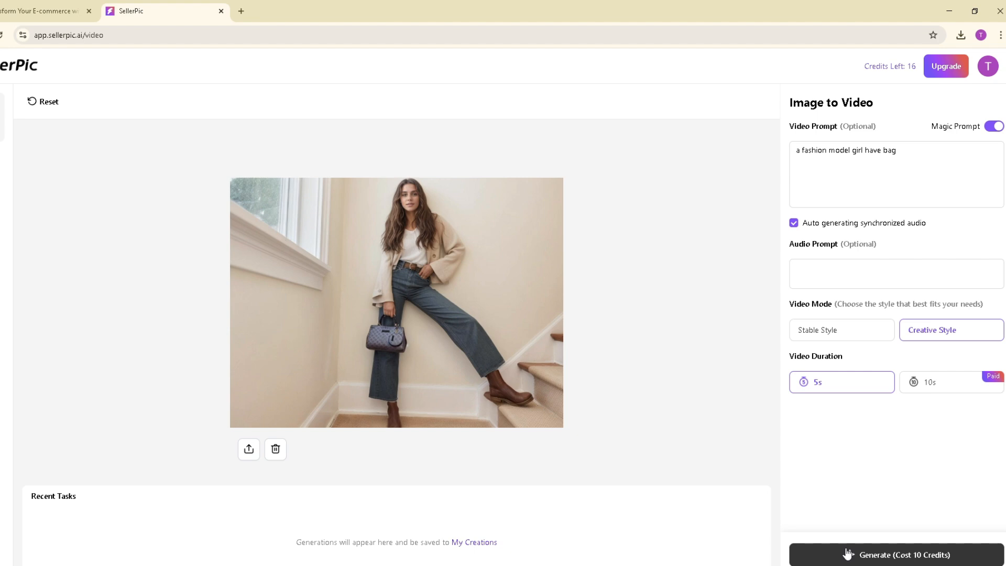
{"action": "left_click", "coordinate": [847, 554]}
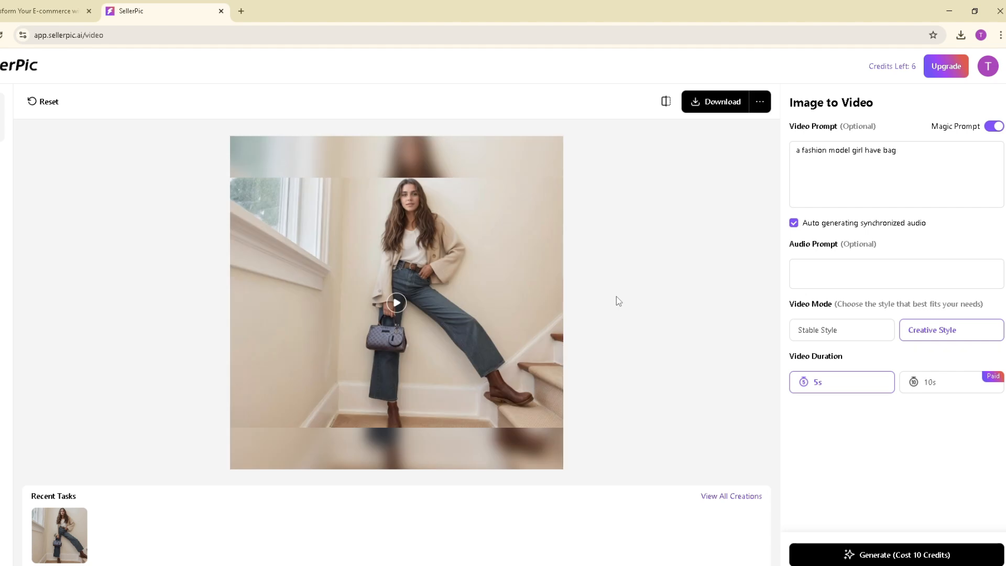
Open the generated model video and replay it to check the motion.
{"action": "left_click", "coordinate": [394, 315]}
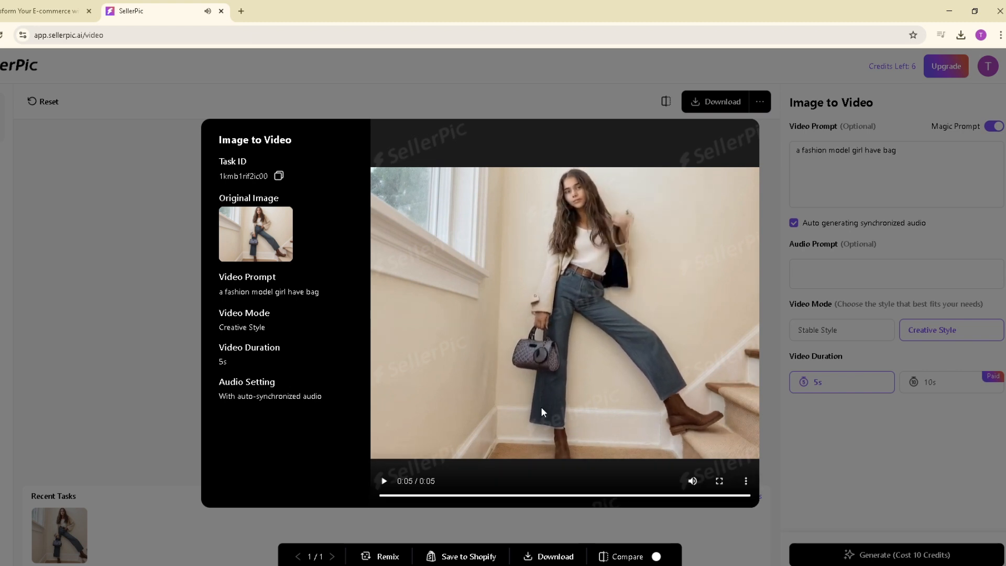
{"action": "left_click", "coordinate": [384, 481]}
{"action": "left_click", "coordinate": [385, 486]}
{"action": "left_click", "coordinate": [385, 485]}
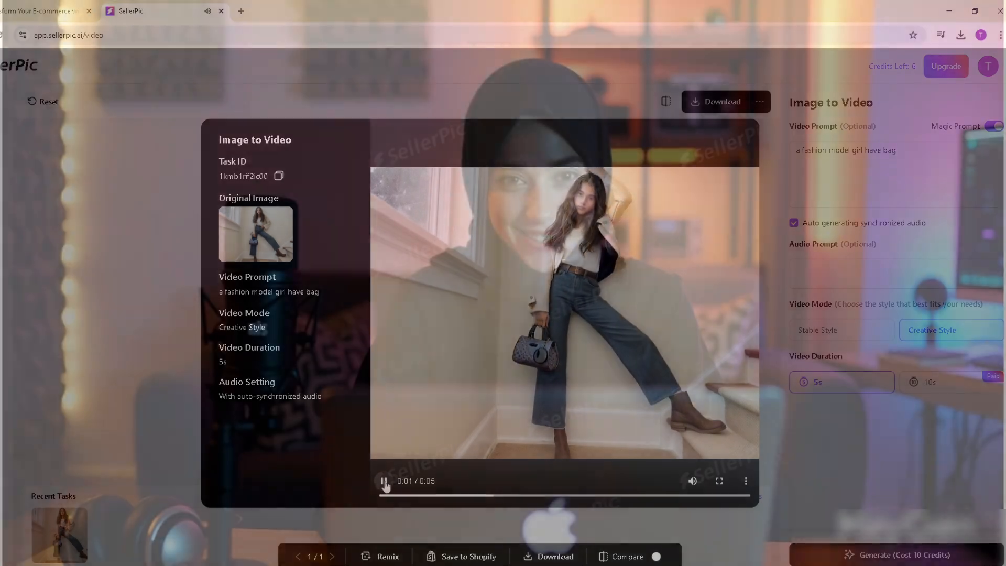